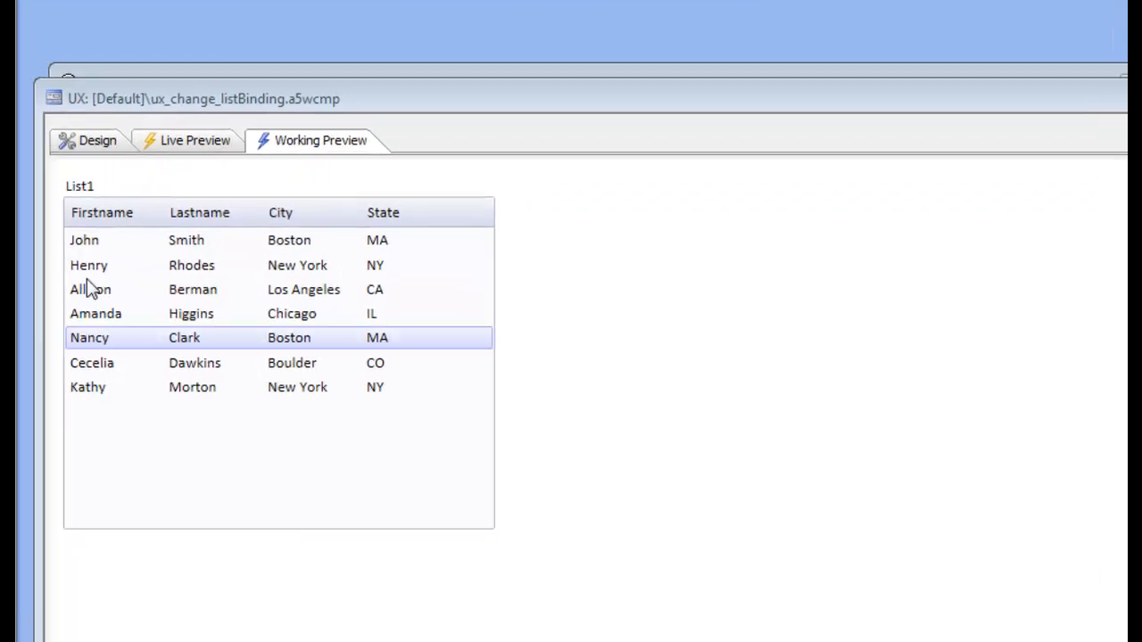
- Examine the static data behind the list1 control and display the list in Working Preview
left_click(98, 249)
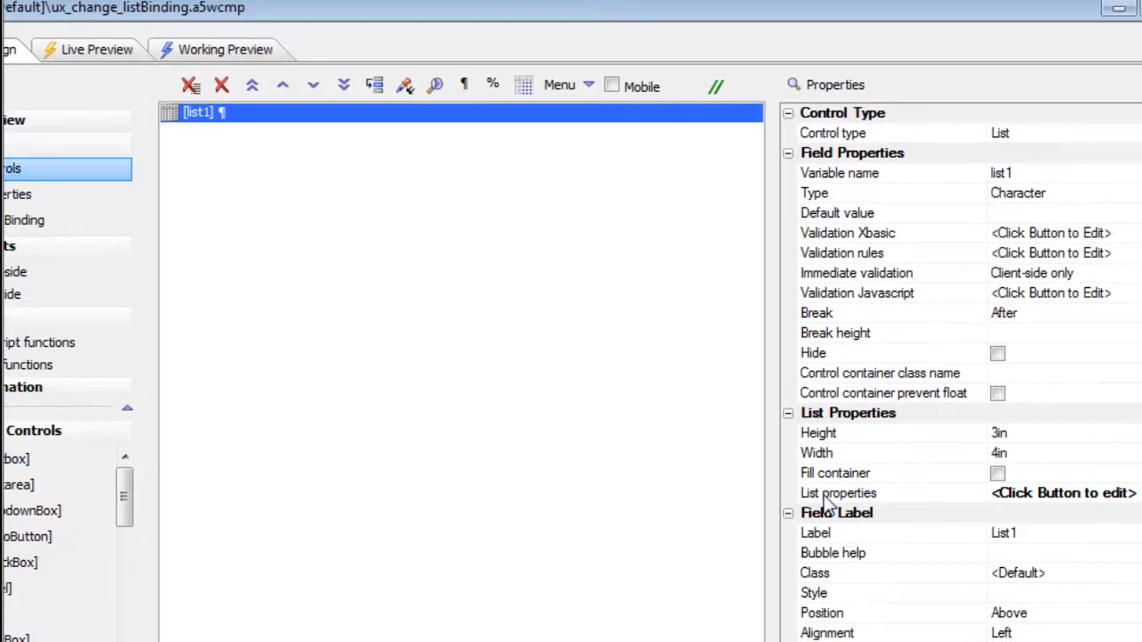
left_click(915, 531)
left_click(827, 507)
left_click(576, 362)
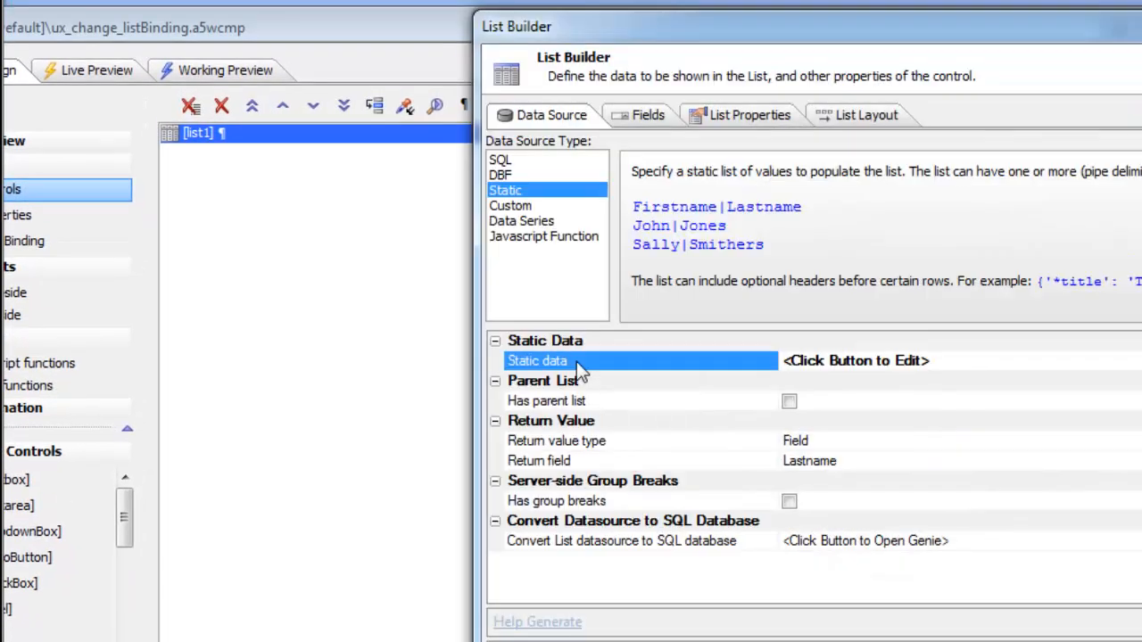
left_click(577, 361)
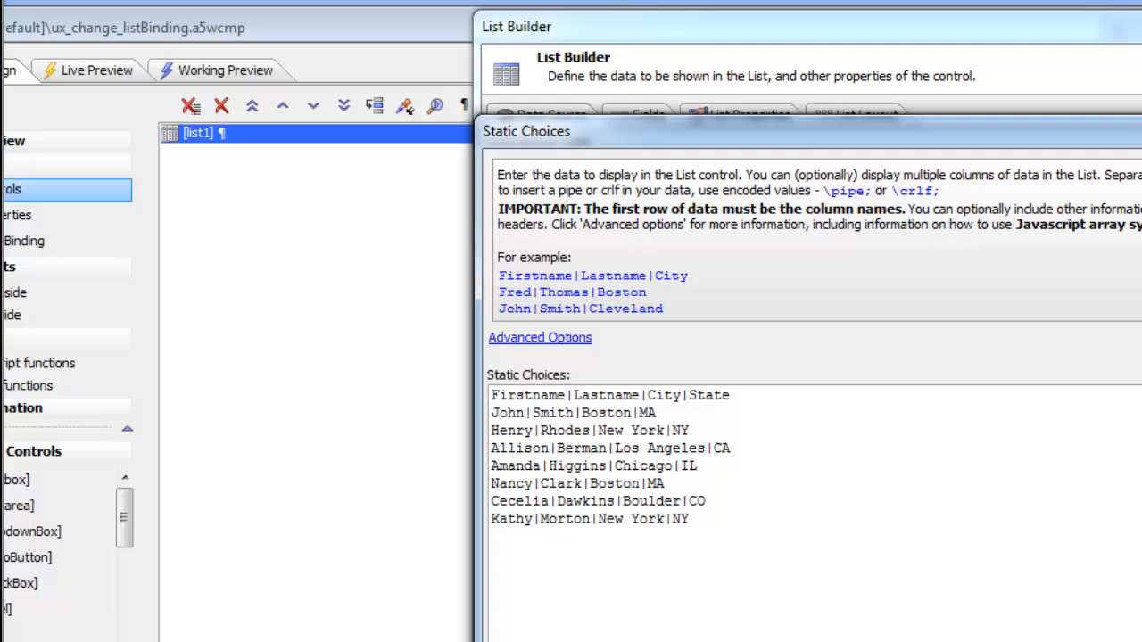
key("Return")
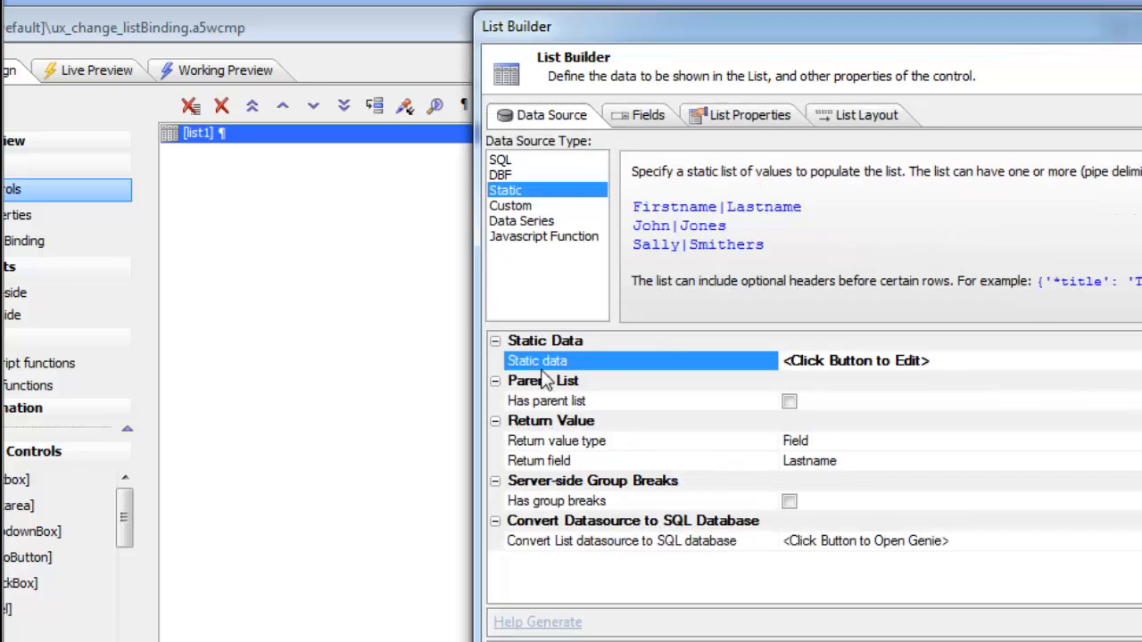
key("Return")
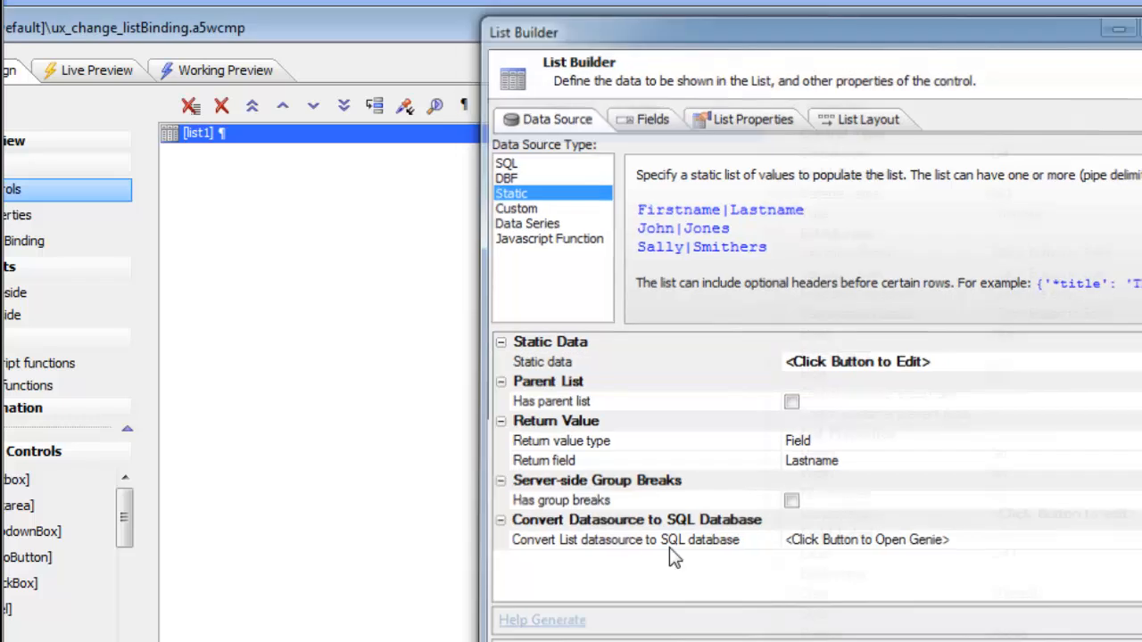
left_click(230, 71)
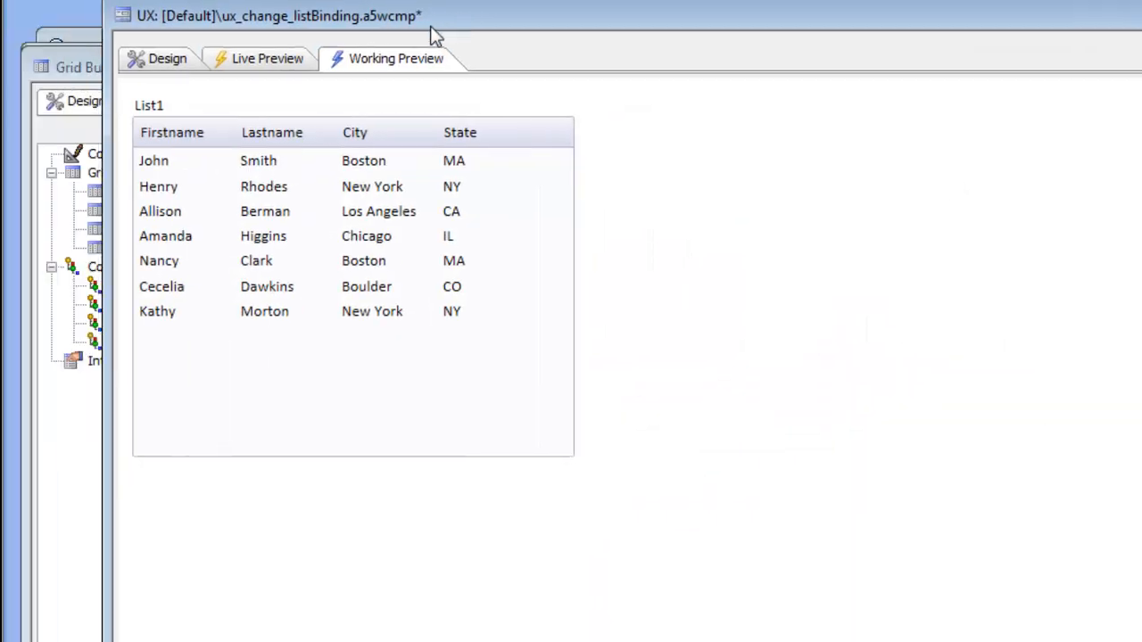
- Open the genie that converts list1's static data source to an SQL database from its list properties
left_click(153, 64)
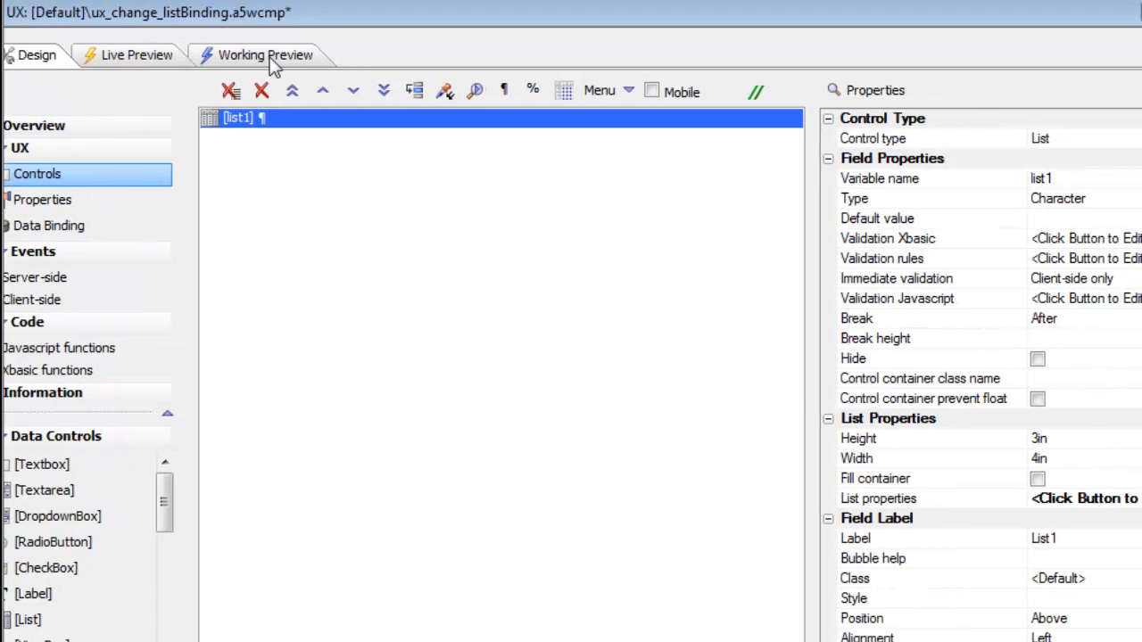
left_click(893, 496)
left_click(929, 497)
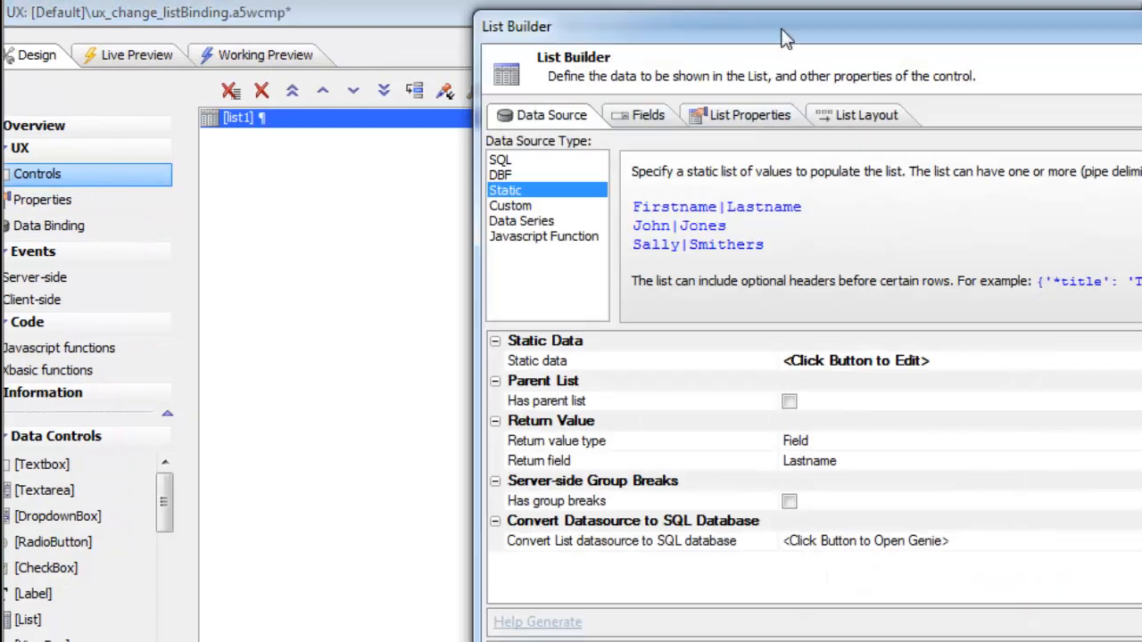
left_click_drag(783, 34, 395, 7)
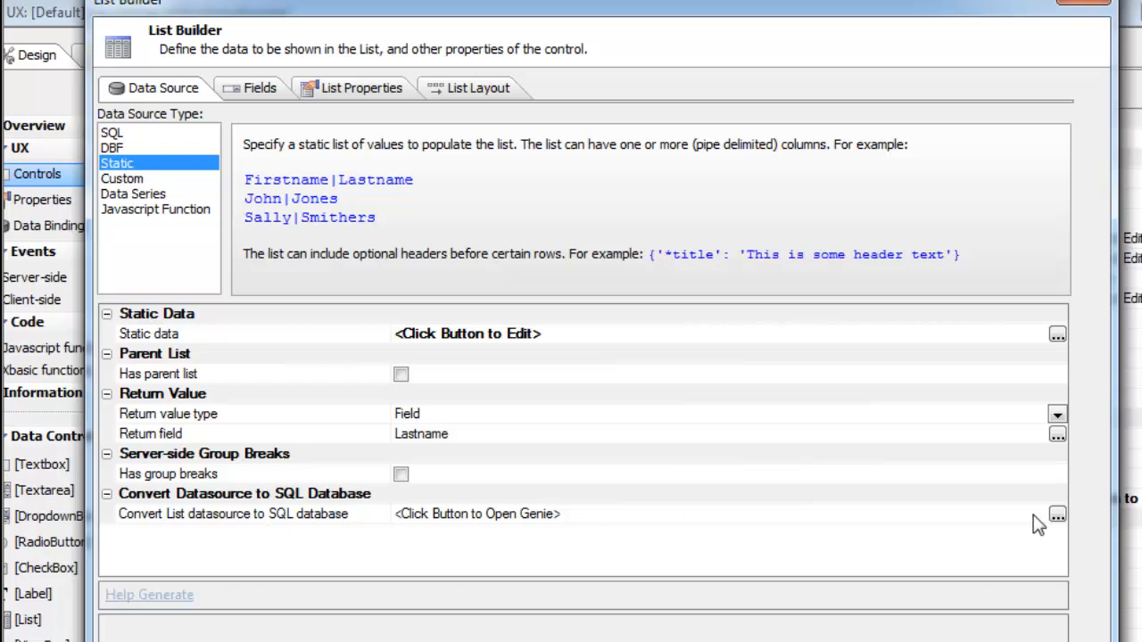
left_click(1057, 515)
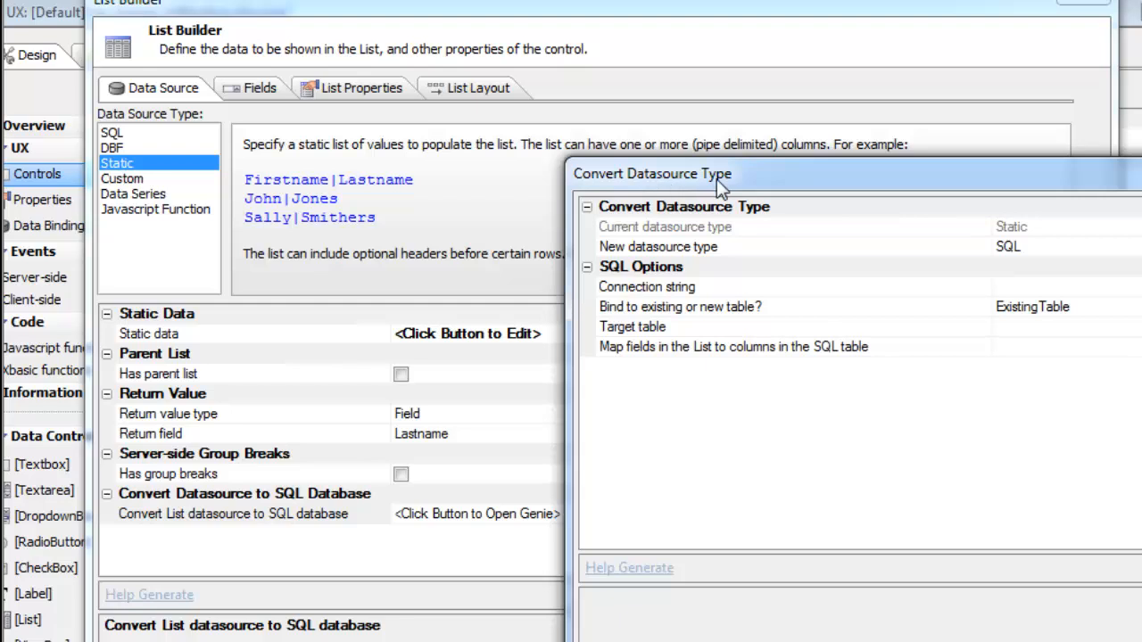
left_click_drag(721, 183, 359, 126)
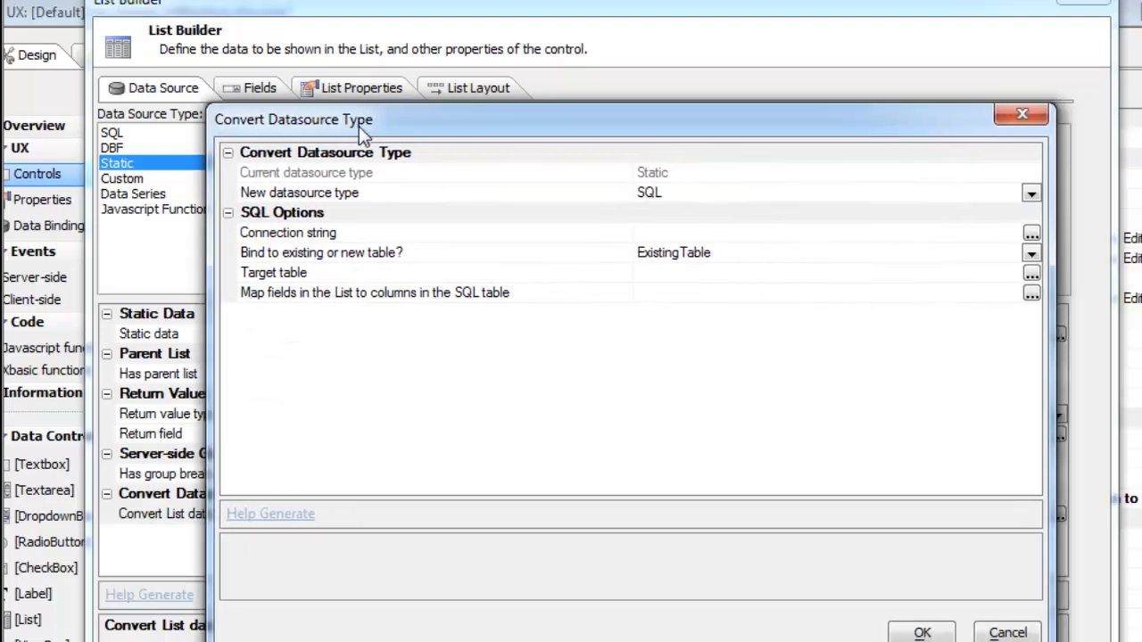
- Set the conversion's connection string to the named connection Northwind
double_click(357, 236)
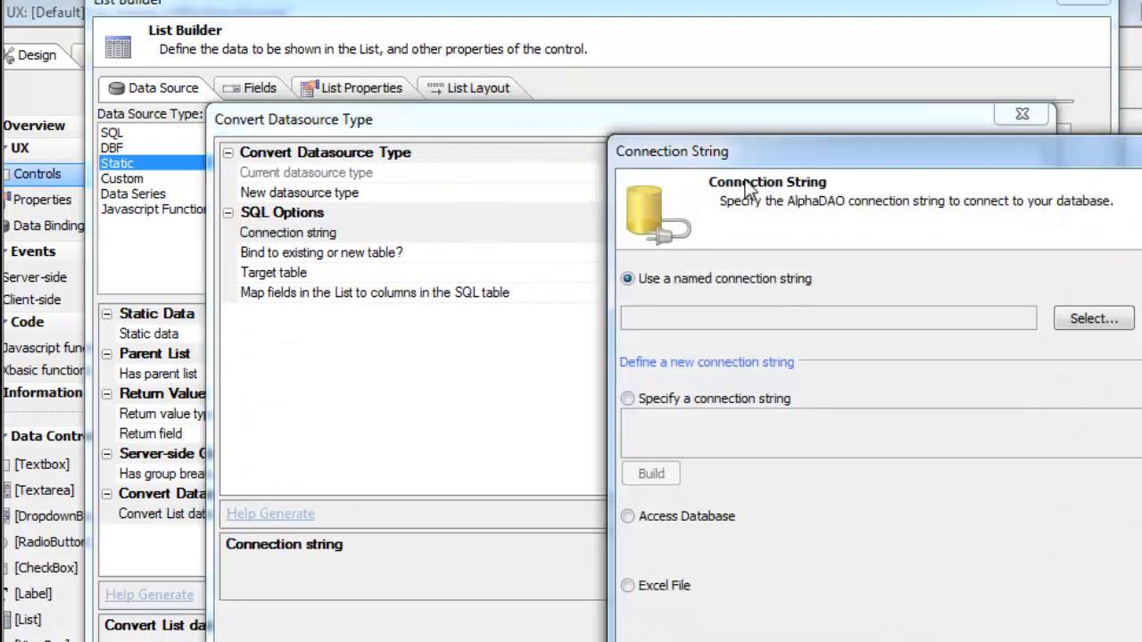
left_click_drag(773, 159, 469, 152)
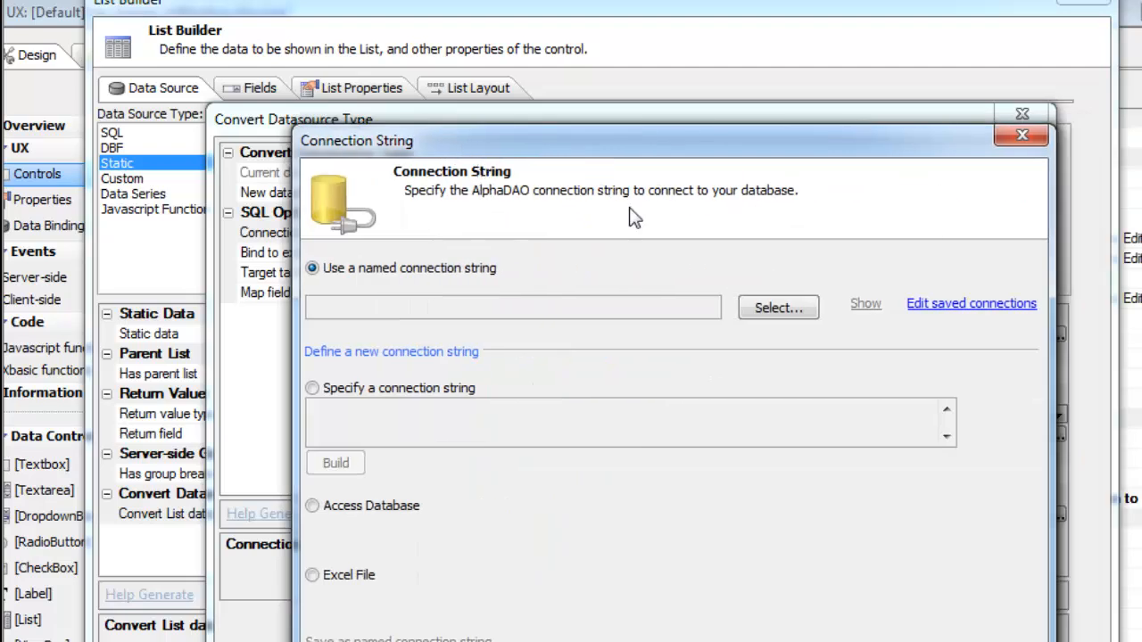
left_click(764, 310)
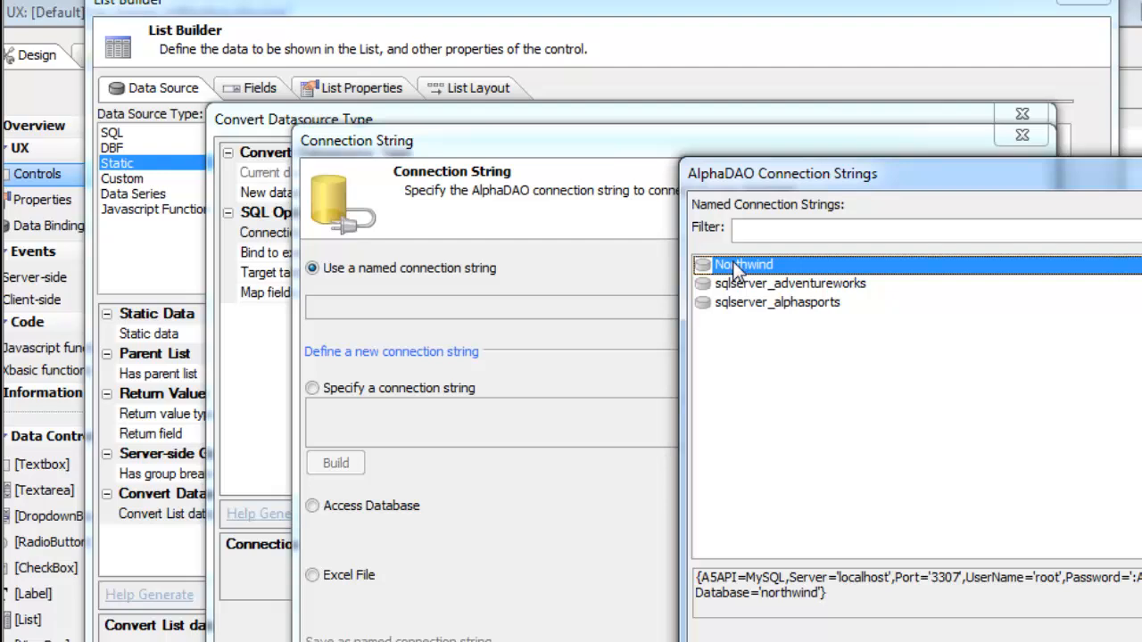
double_click(734, 256)
left_click(981, 615)
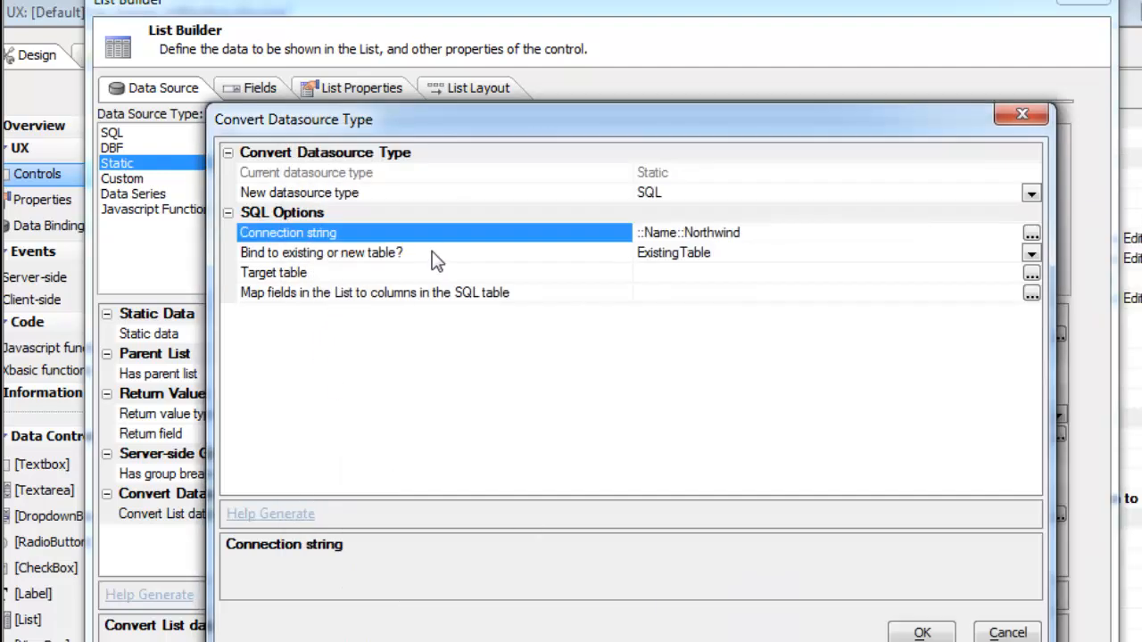
- Bind the list to a new table named simpledata and set the overwrite existing table option to Yes
double_click(591, 254)
left_click(548, 273)
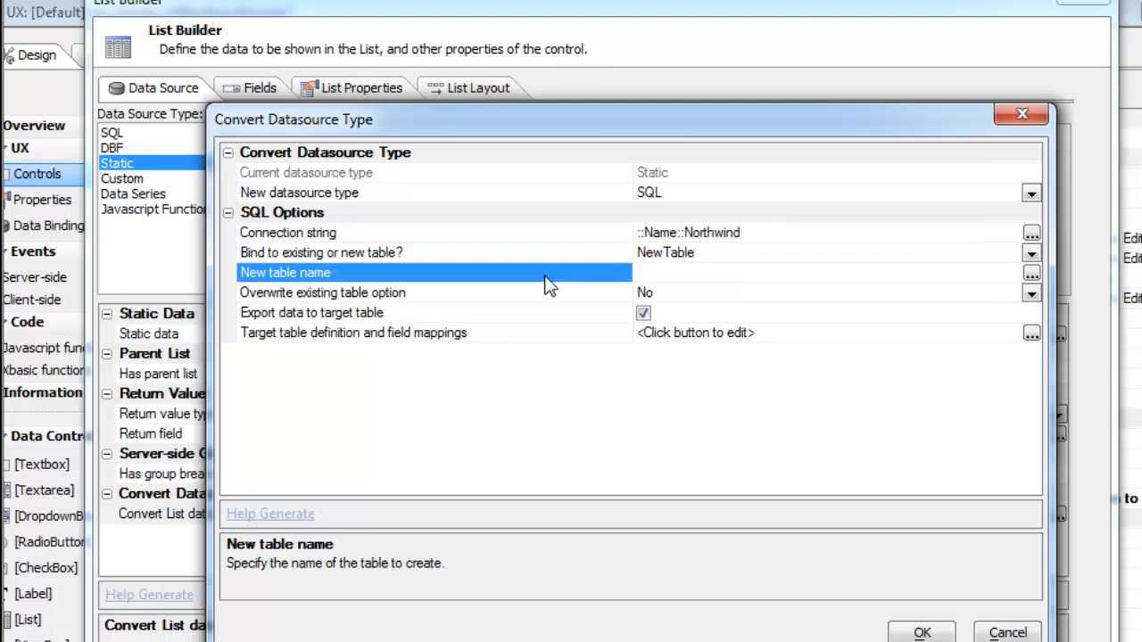
type("simpledata")
left_click(577, 293)
left_click(1031, 294)
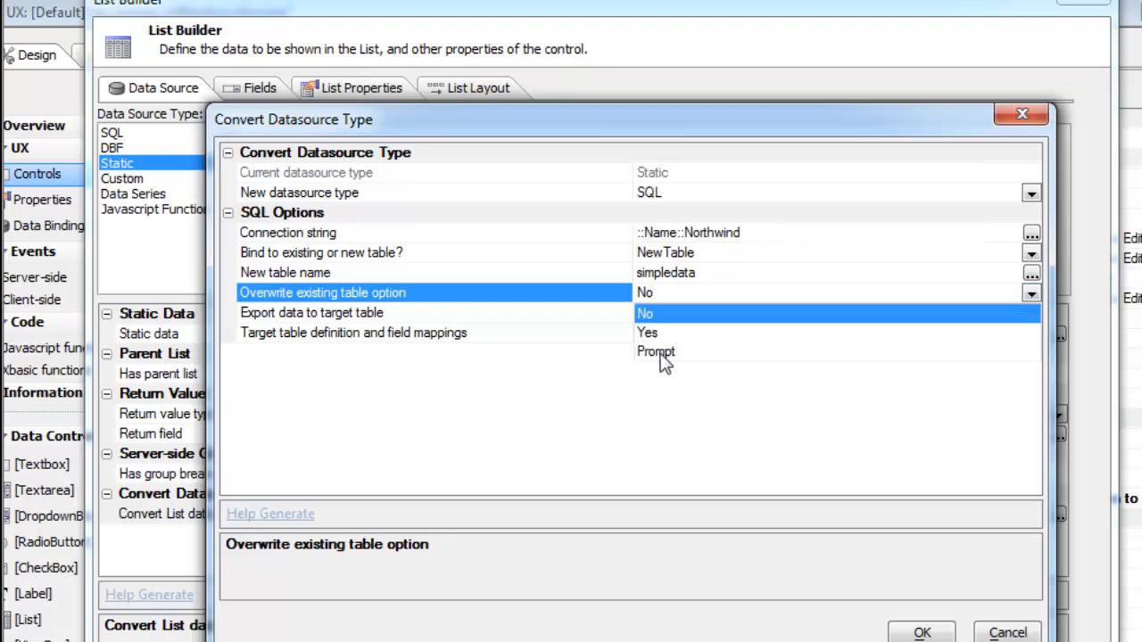
left_click(648, 333)
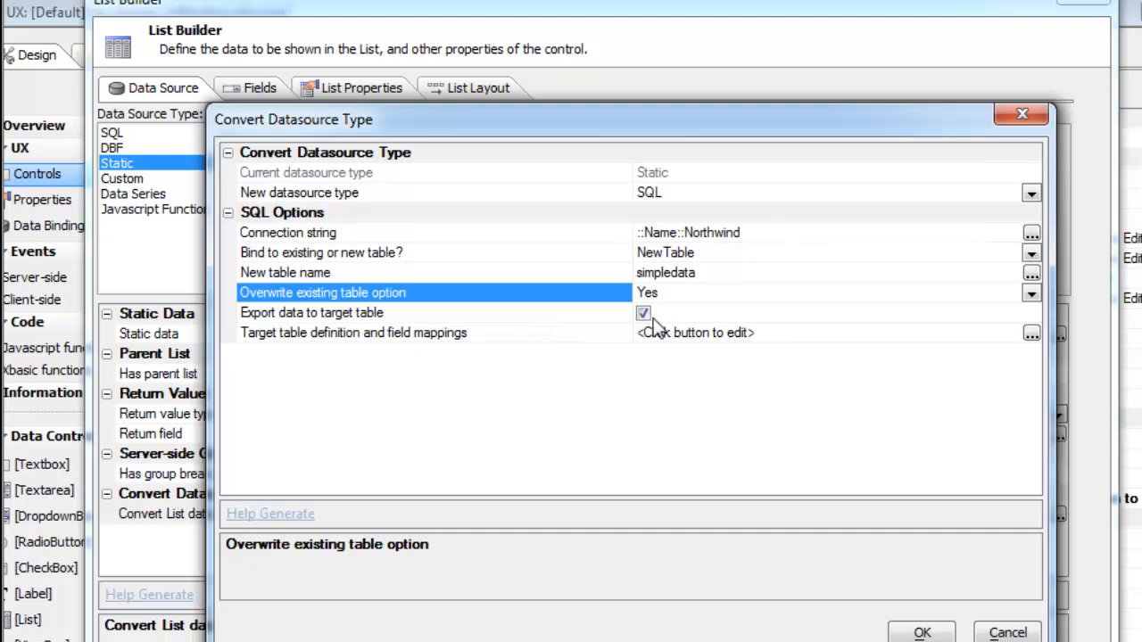
- Add an auto-increment primary key field to the target table definition and run the conversion, accepting the new list settings
left_click(463, 339)
double_click(463, 339)
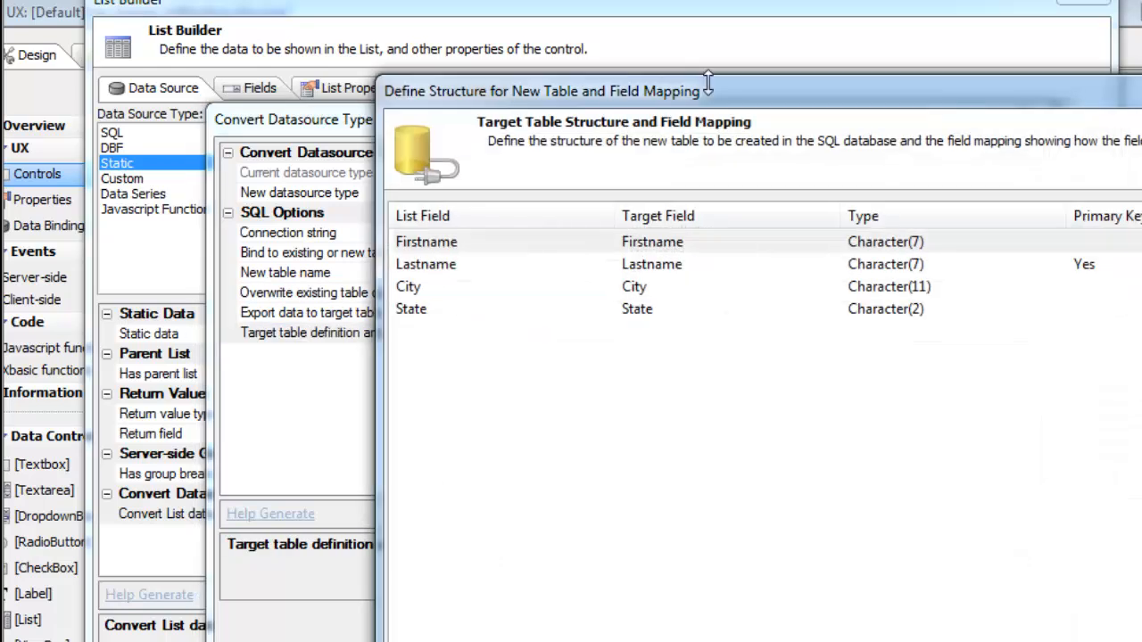
left_click_drag(728, 85, 398, 2)
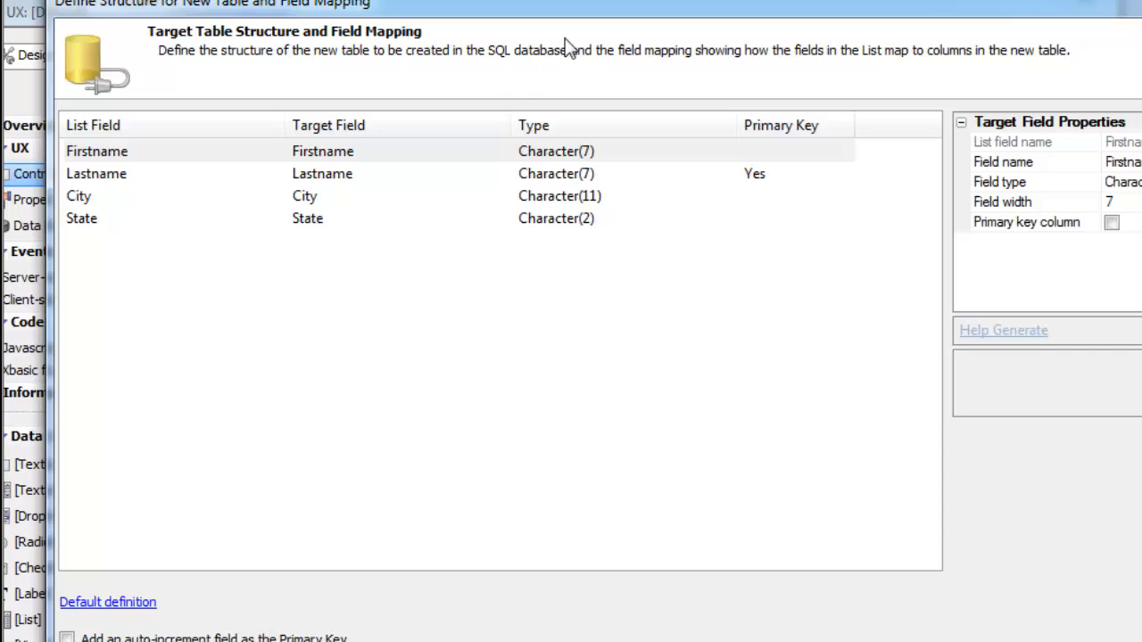
mouse_move(616, 20)
left_mouse_down()
mouse_move(553, 18)
mouse_move(595, 14)
left_mouse_up()
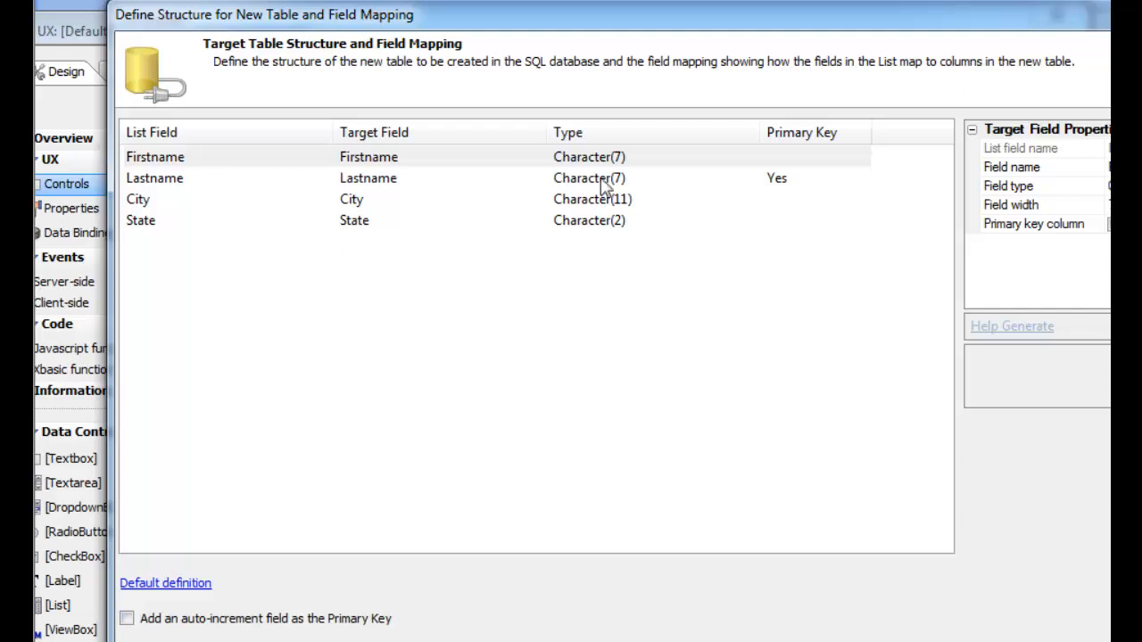
left_click(127, 618)
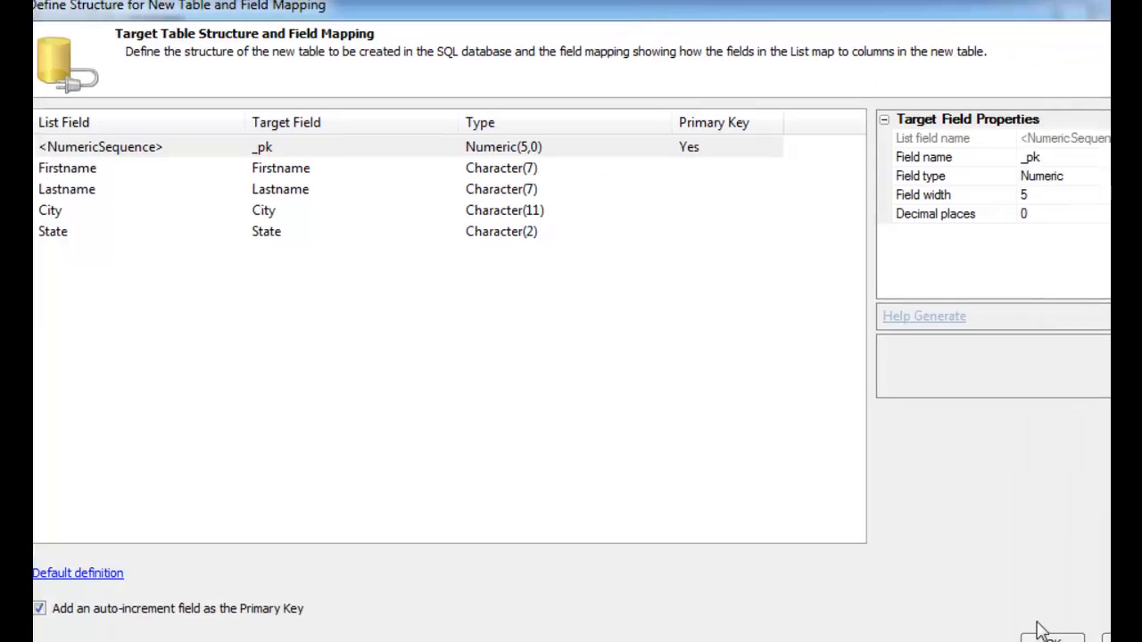
left_click(1042, 635)
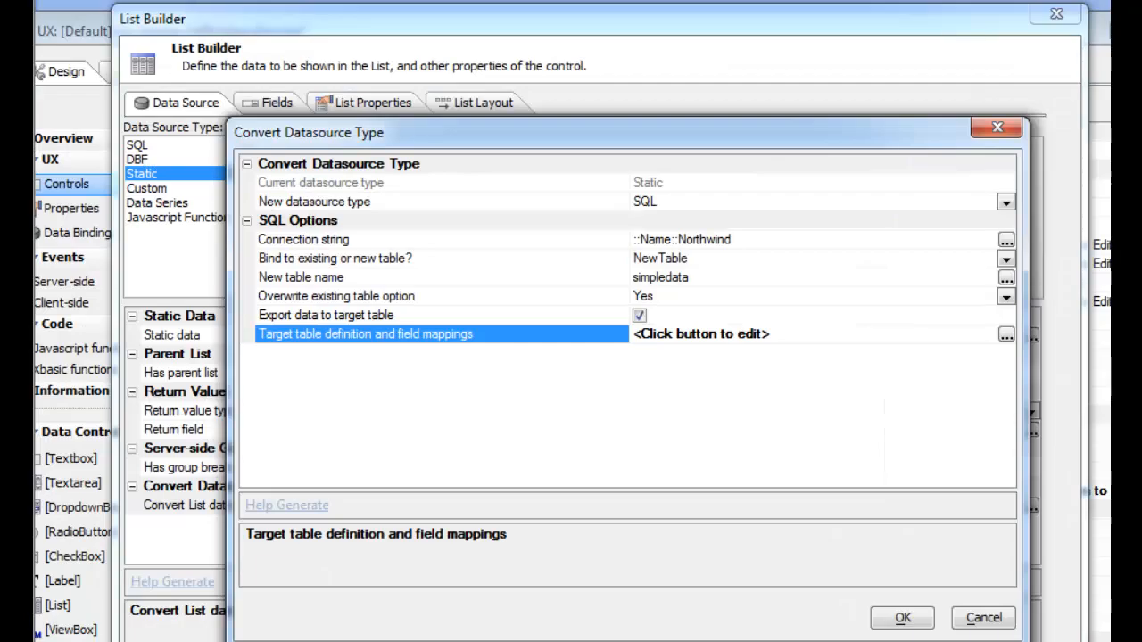
left_click(899, 619)
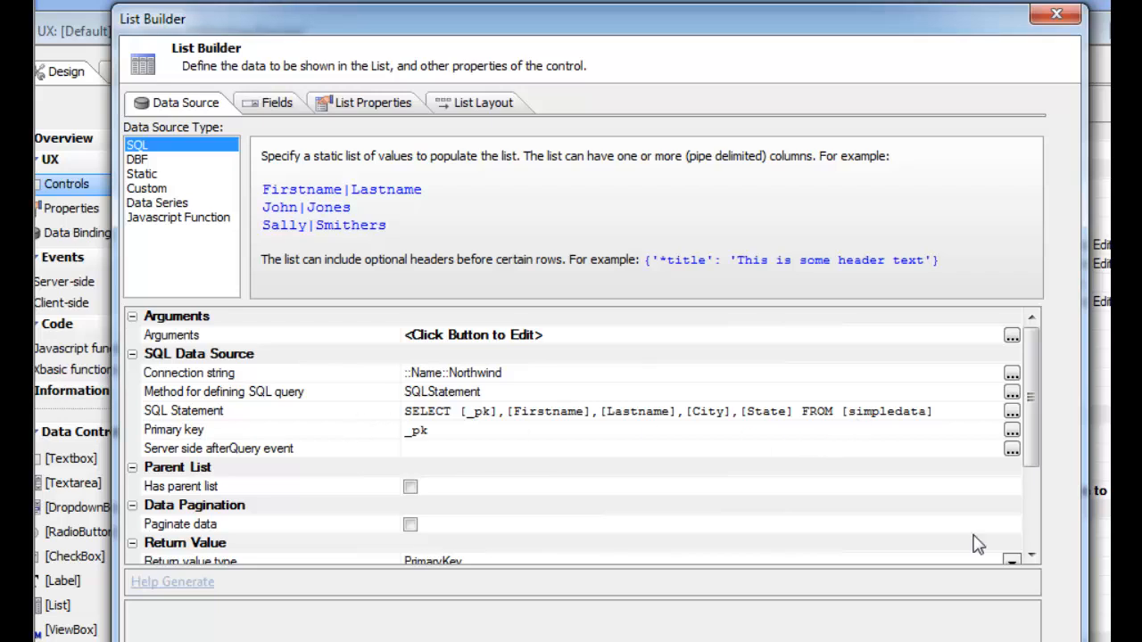
left_click(995, 640)
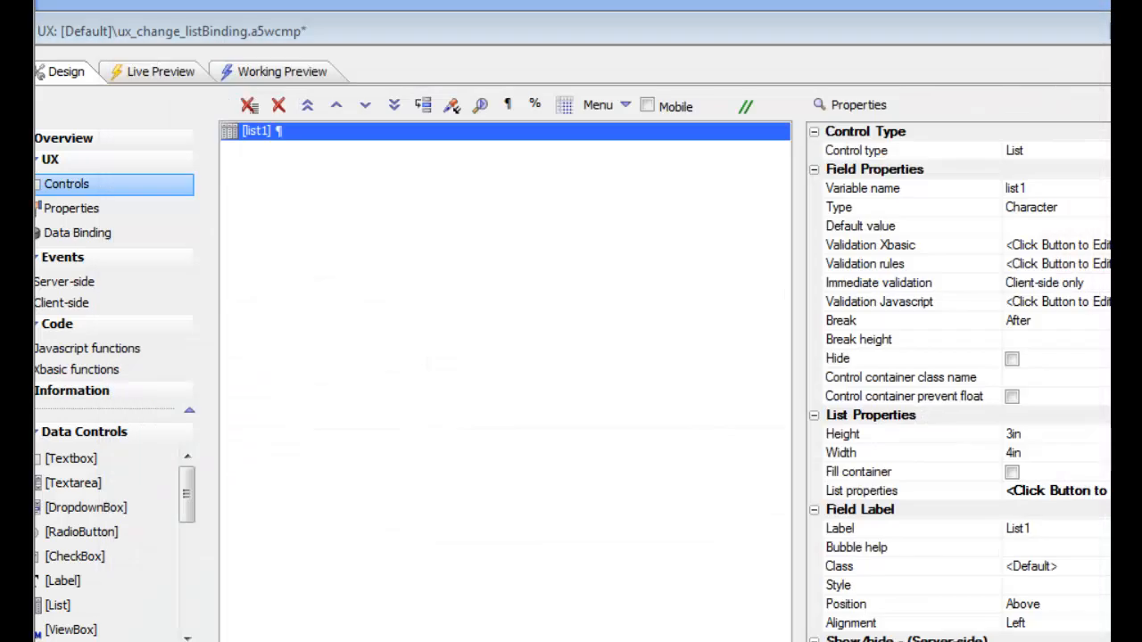
- Switch to Navicat Premium, refresh the northwind table list and open the simpledata table
left_click_drag(1138, 218, 243, 42)
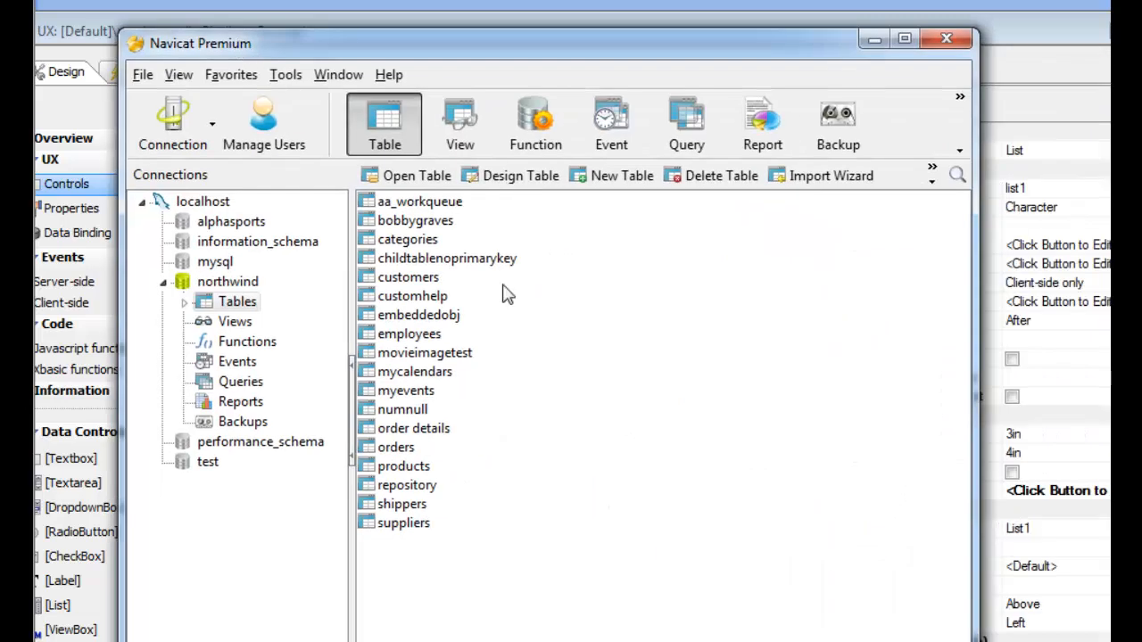
right_click(654, 350)
left_click(745, 545)
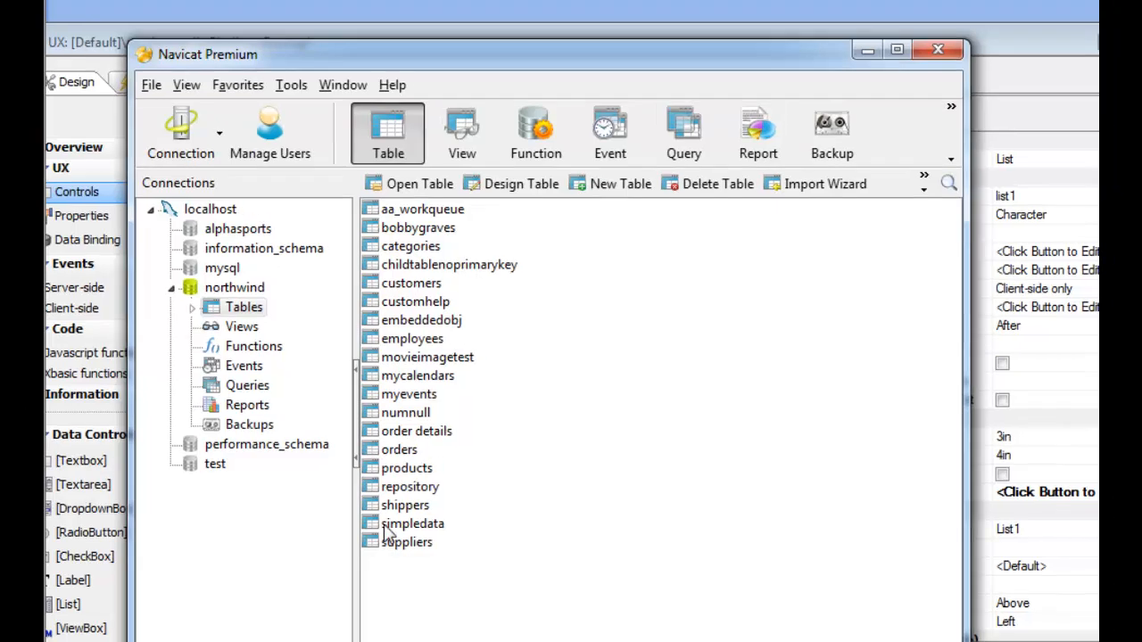
double_click(408, 523)
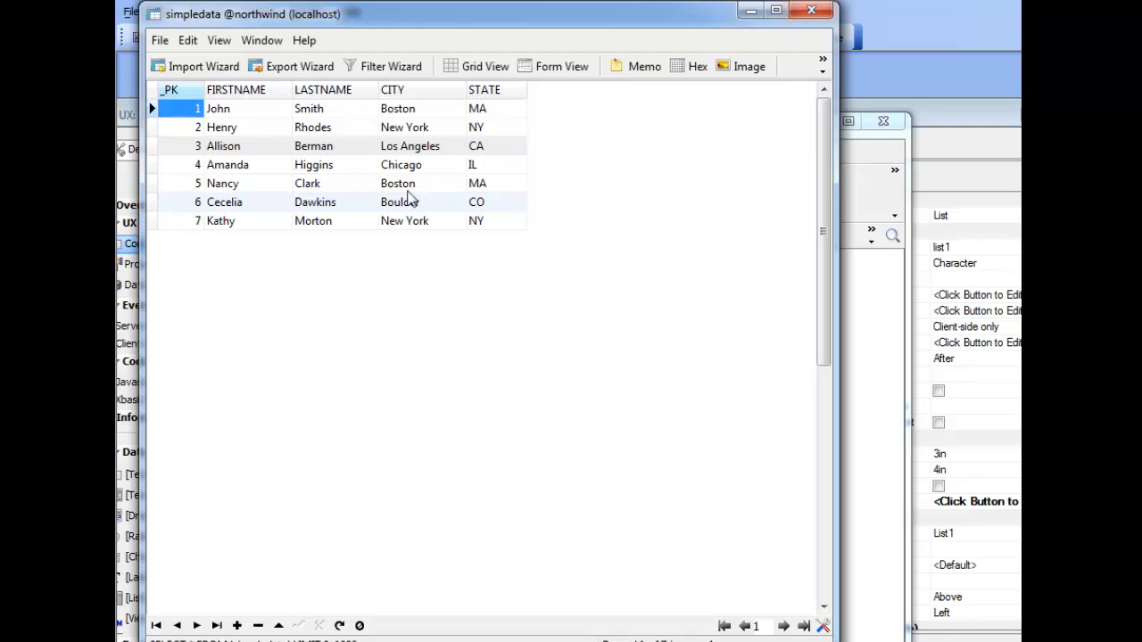
- Replace the first name in the first simpledata record with a different one, save the record and close the table
left_click(257, 109)
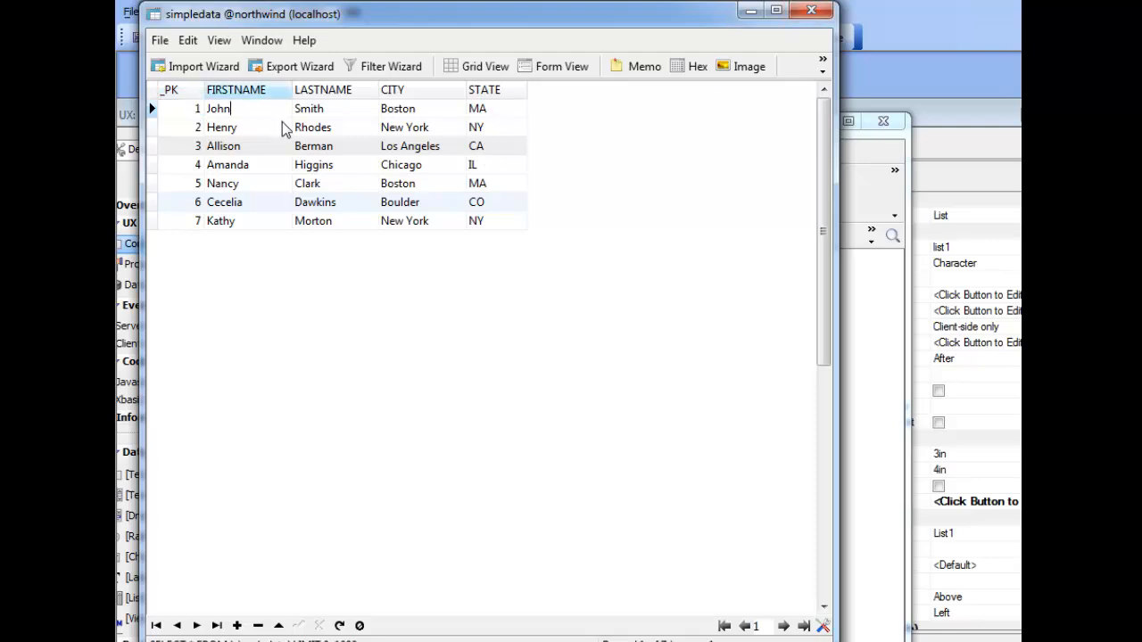
key("BackSpace")
key("BackSpace")
key("BackSpace")
key("BackSpace")
type("Fred")
left_click(223, 128)
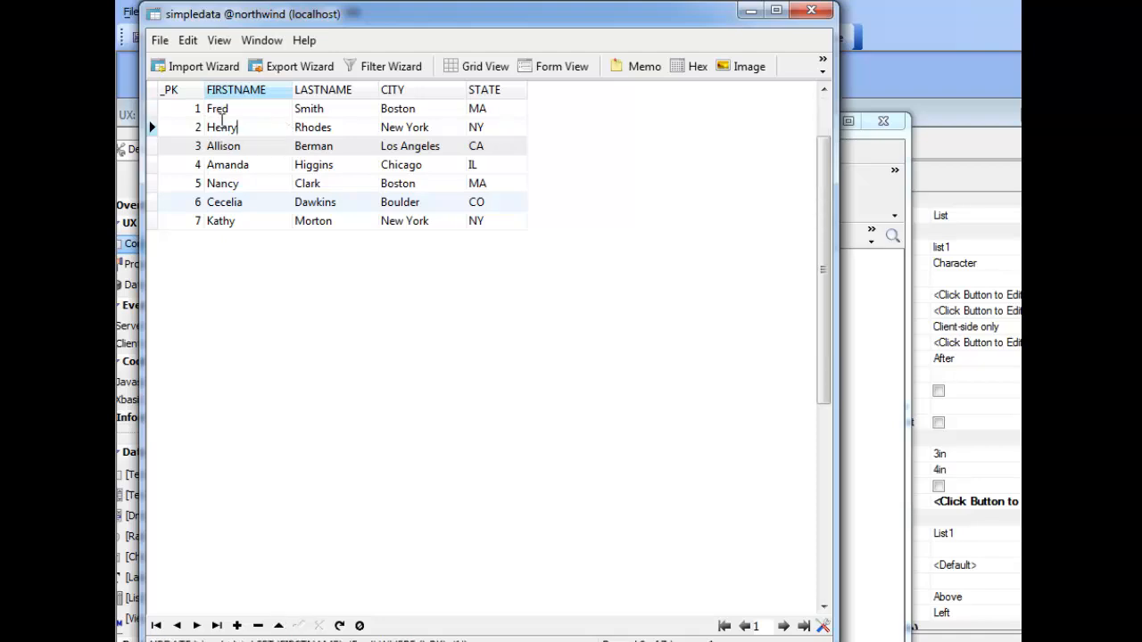
left_click(810, 11)
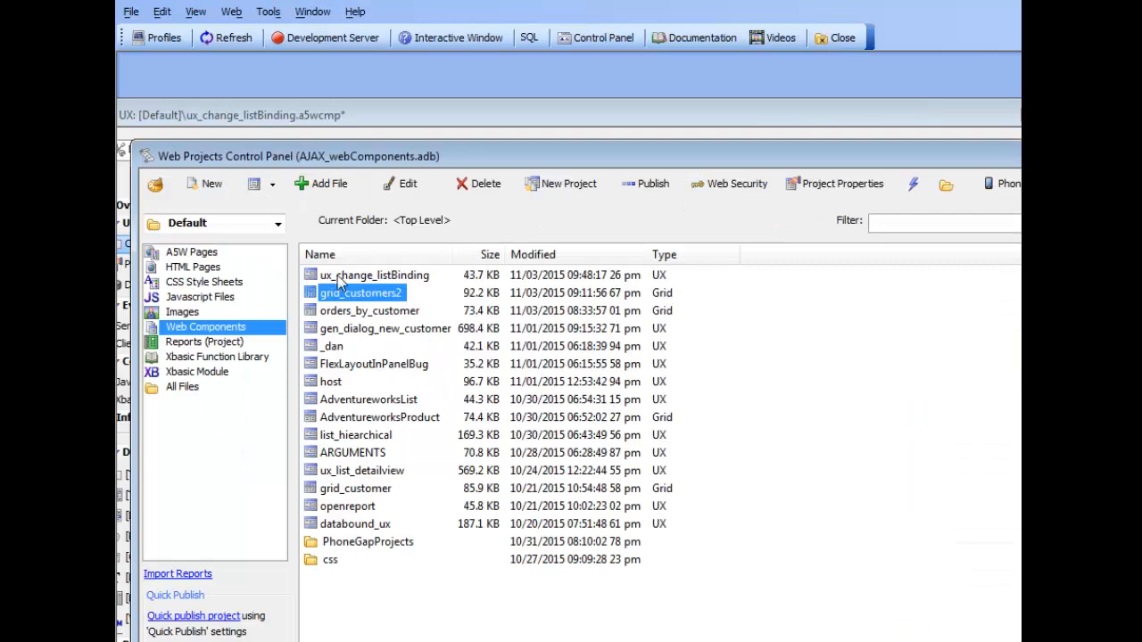
- Switch back to Alpha Anywhere's ux_change_listBinding component and display its list in Working Preview
double_click(339, 278)
left_click(330, 149)
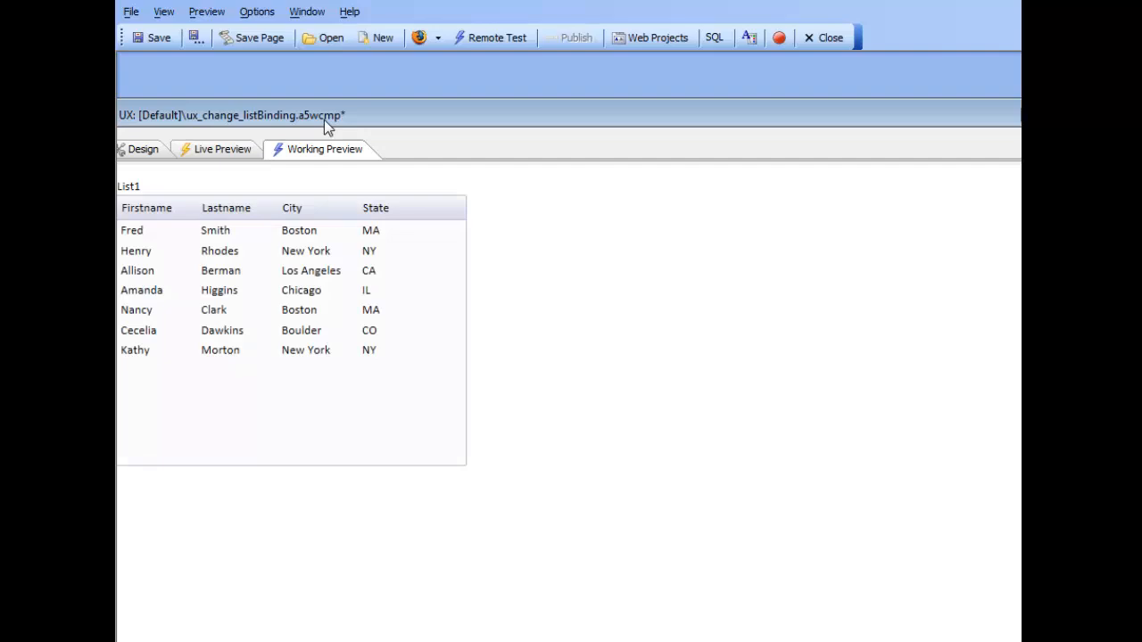
double_click(323, 119)
- Convert list1's SQL data source to static data in the List Builder, exporting up to 100 table rows in JSON format
left_click(224, 155)
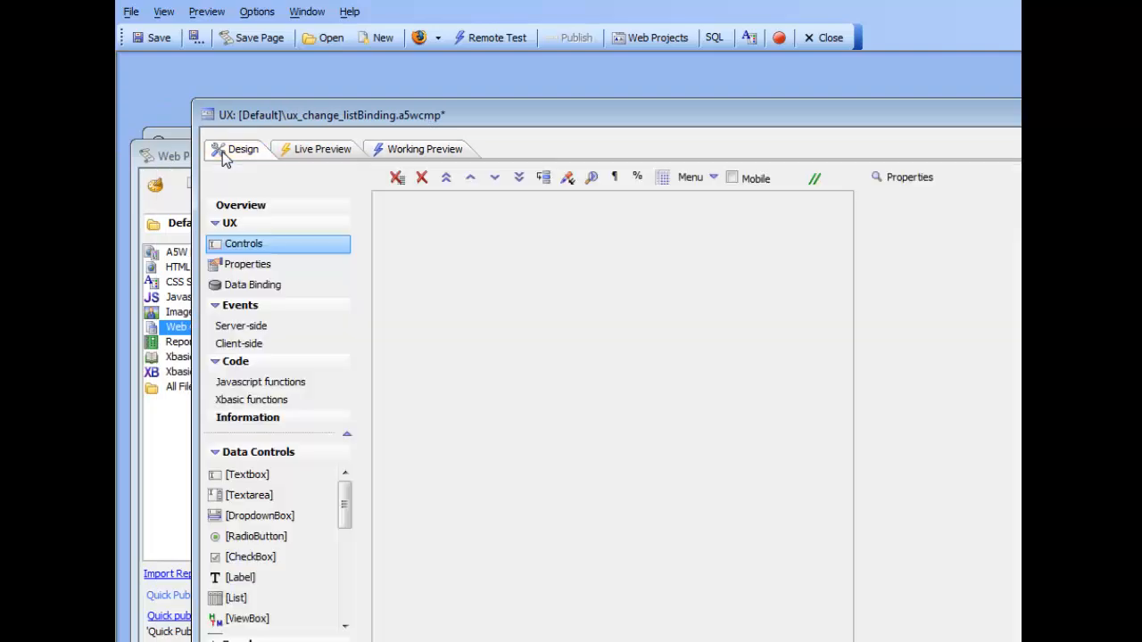
left_click_drag(386, 116, 313, 112)
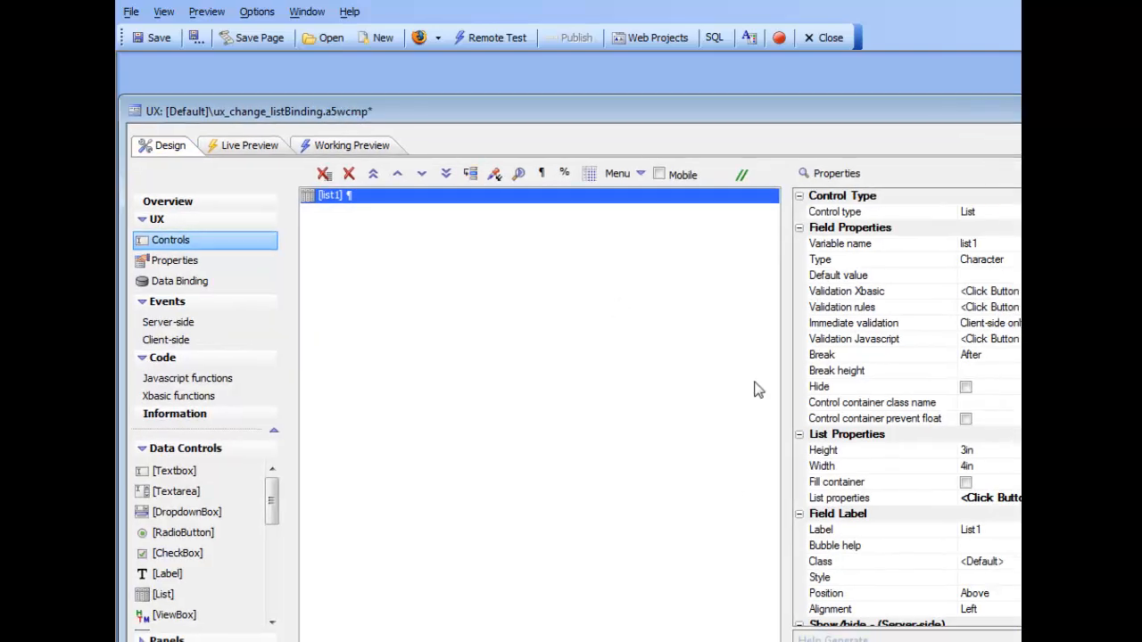
left_click_drag(619, 111, 449, 93)
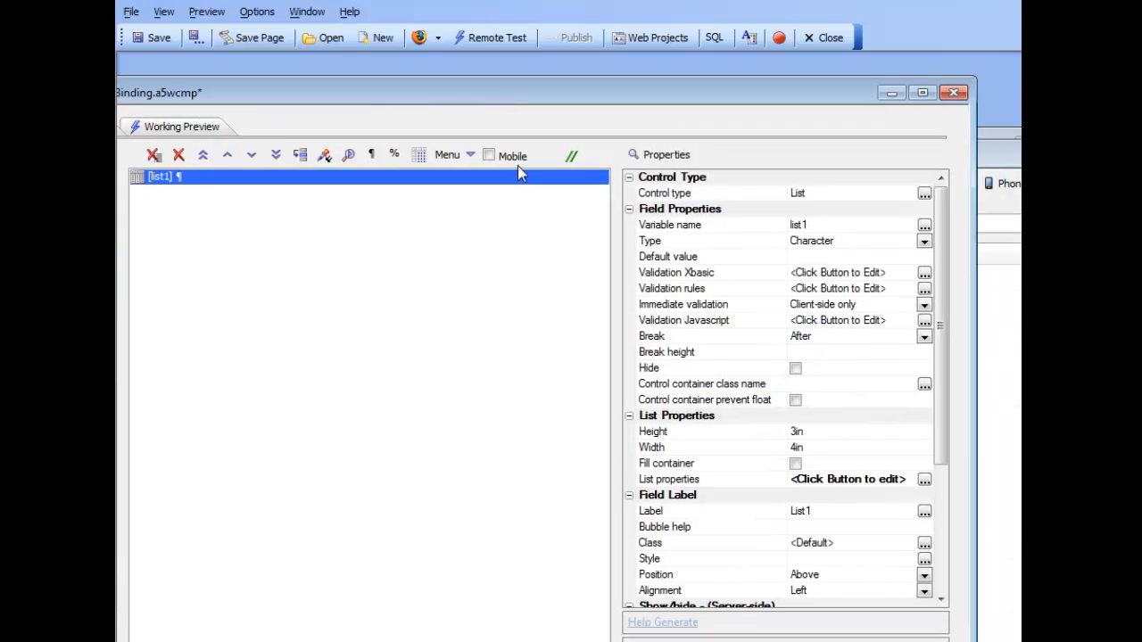
left_click(696, 481)
double_click(695, 482)
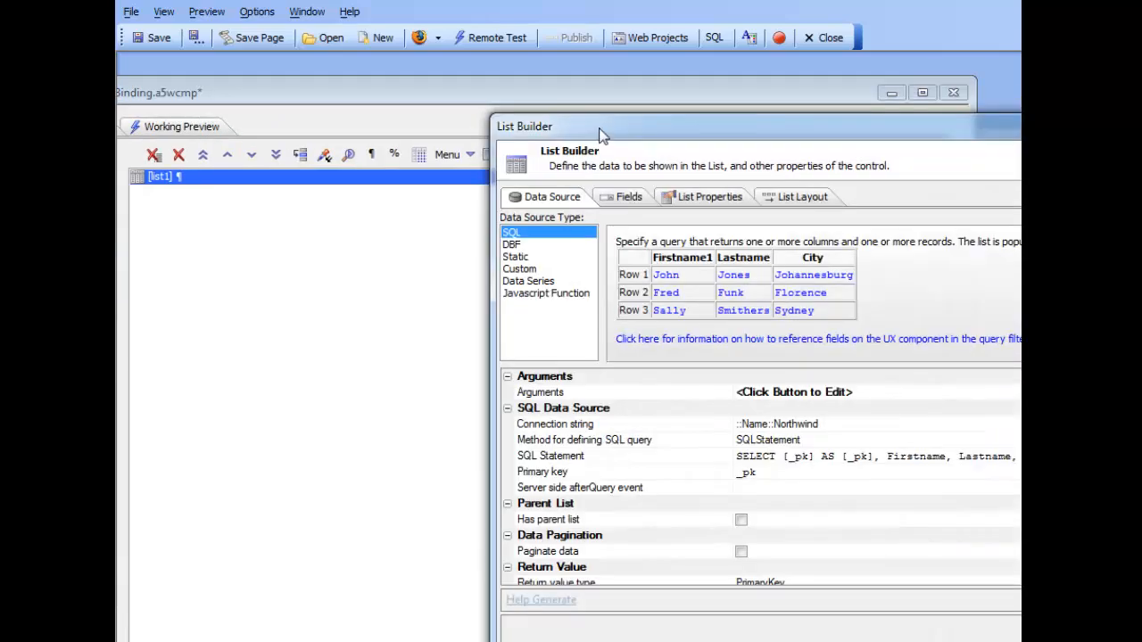
left_click_drag(598, 130, 374, 78)
left_click_drag(515, 68, 406, 65)
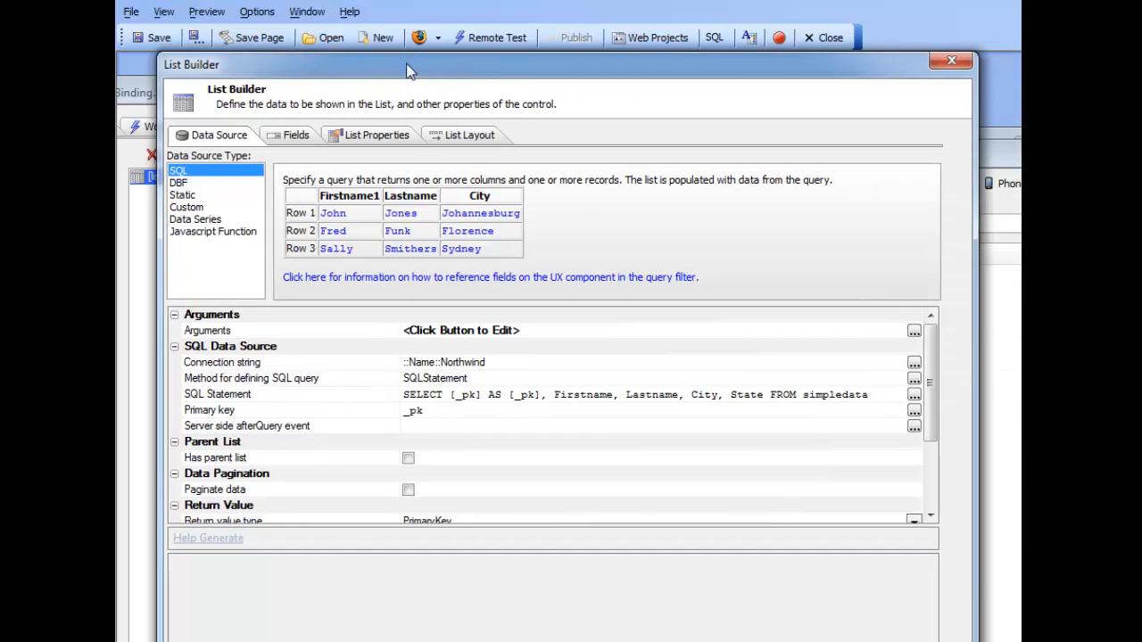
left_click_drag(928, 390, 929, 457)
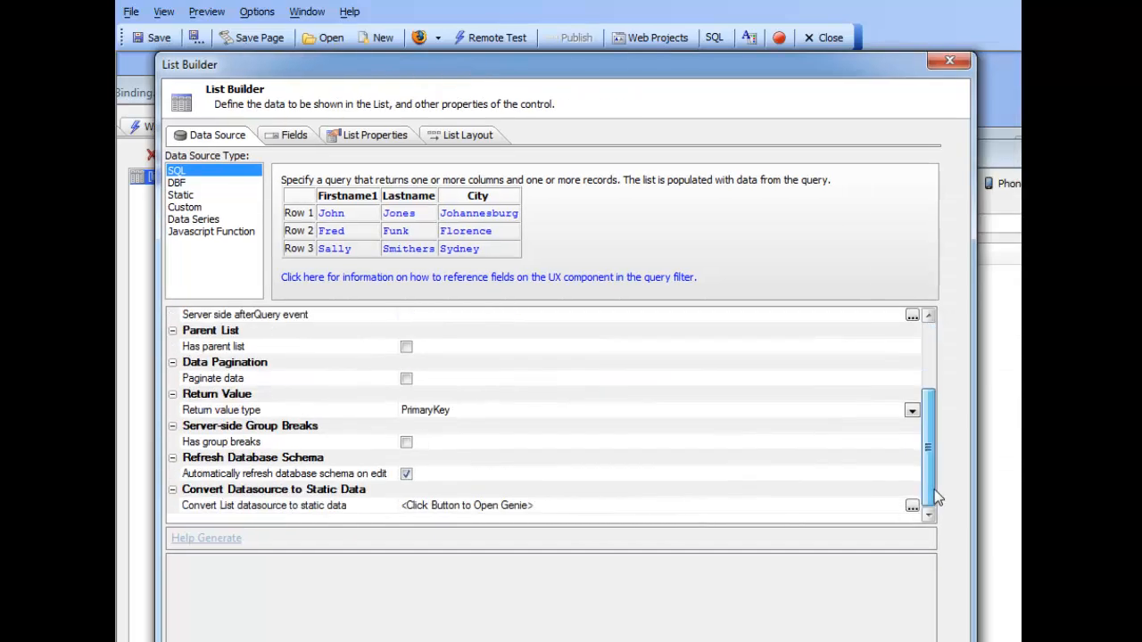
double_click(344, 504)
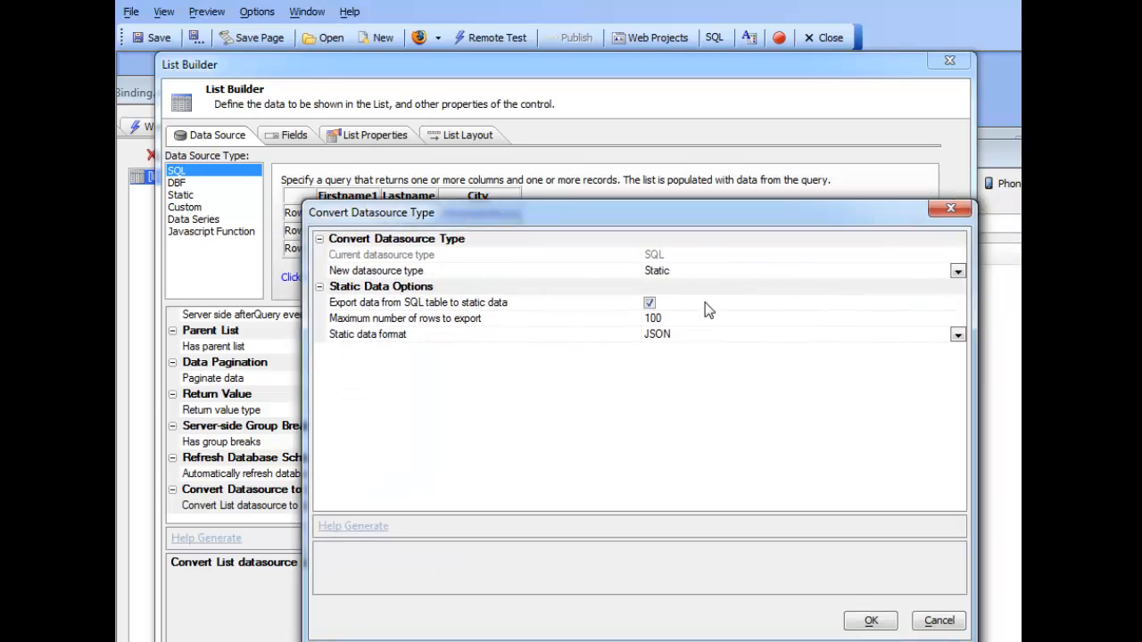
left_click(870, 623)
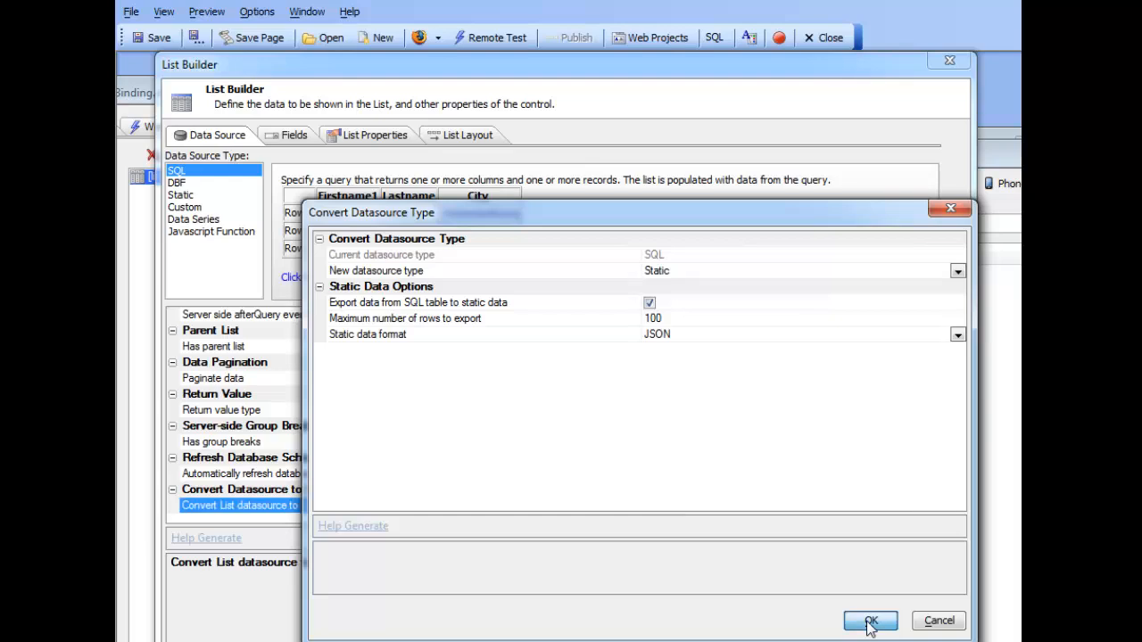
- Examine the exported JSON records in the list's static data definition and close it
double_click(296, 334)
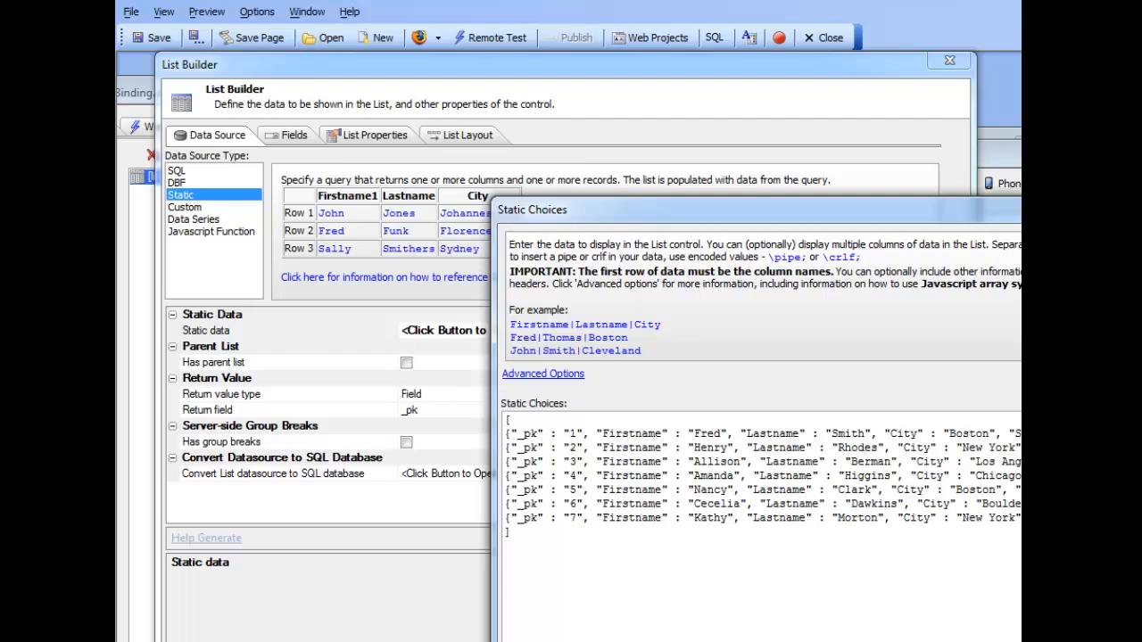
left_click_drag(667, 211, 407, 130)
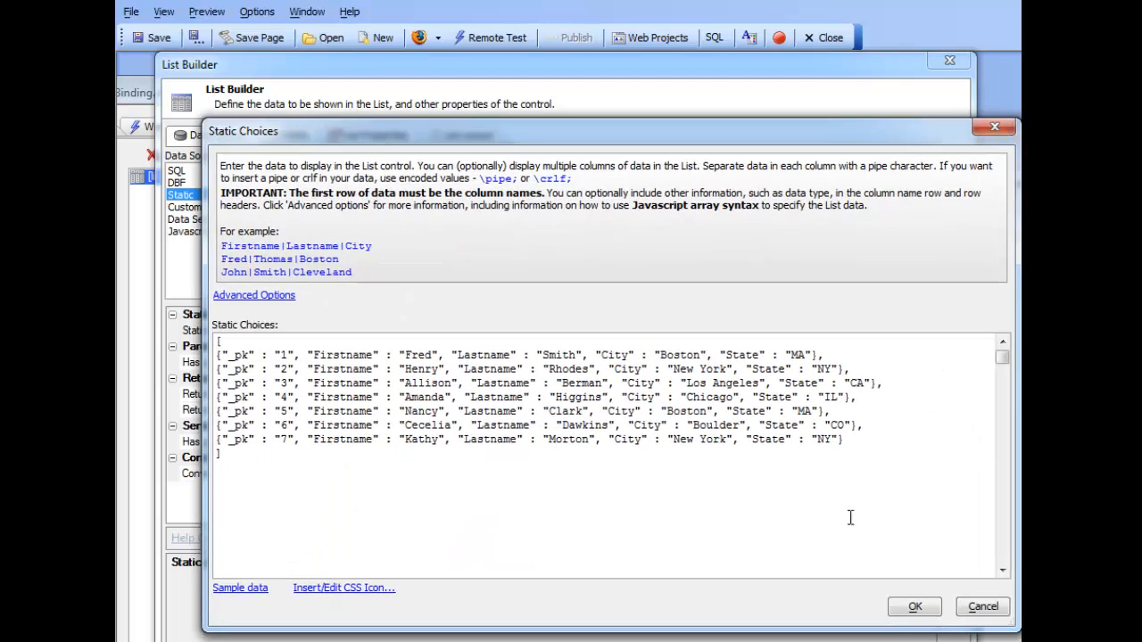
left_click(910, 609)
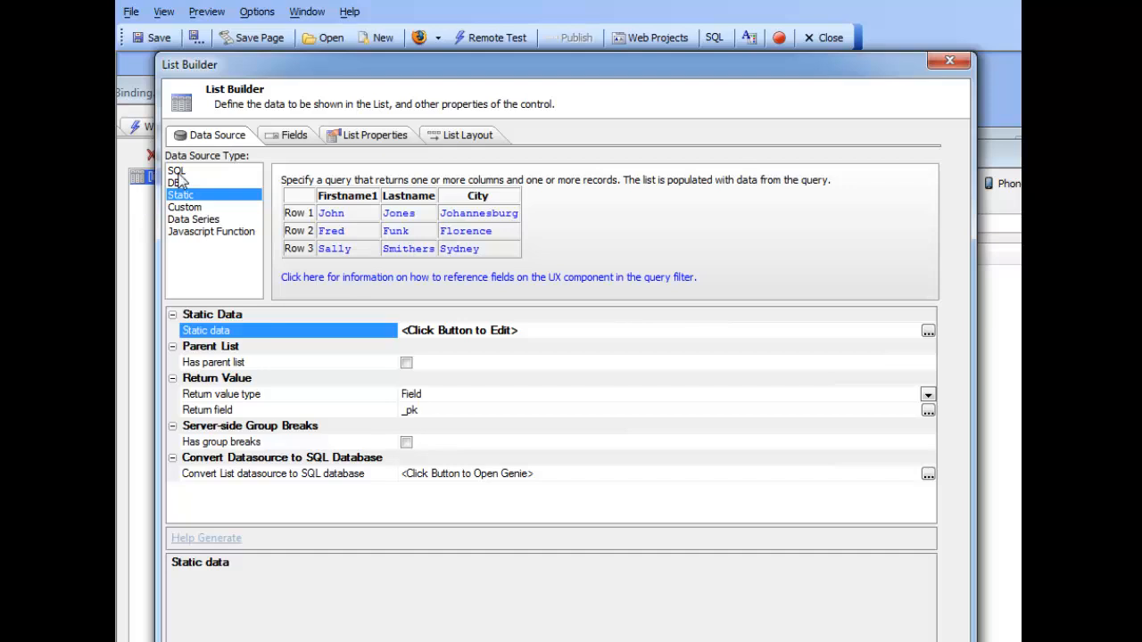
- Close the List Builder and display the converted list in Working Preview
key("Escape")
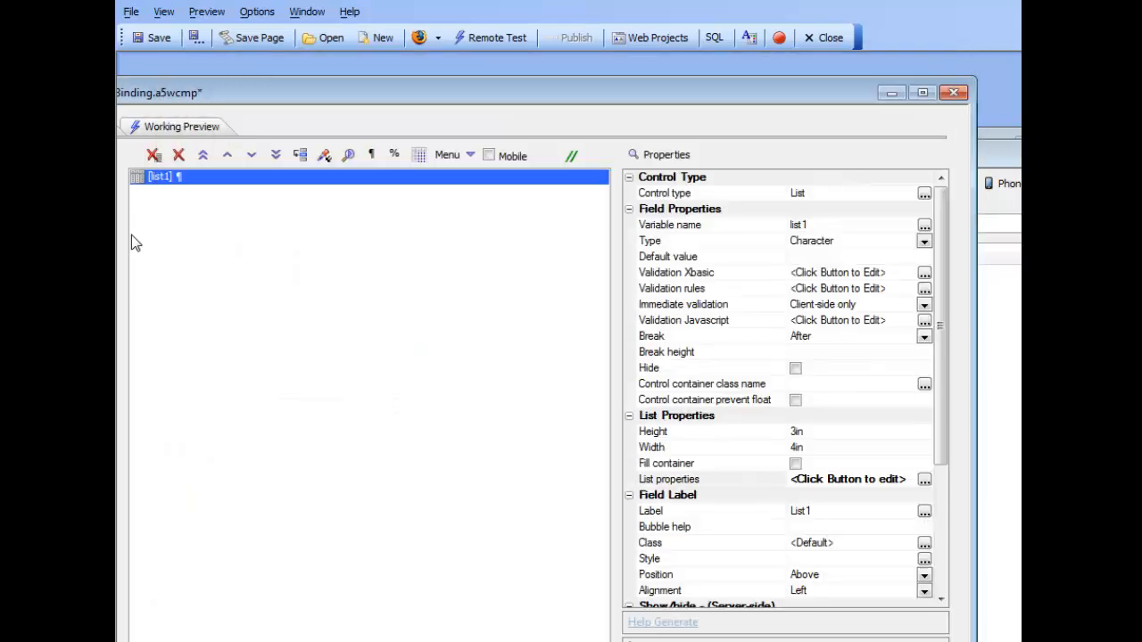
left_click(191, 128)
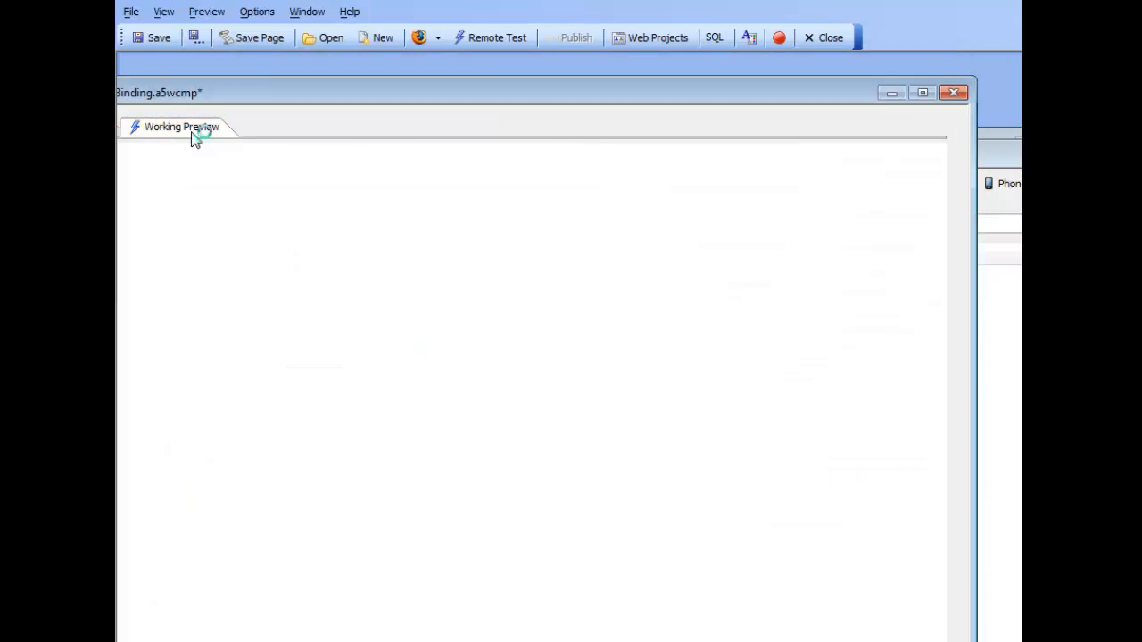
left_click_drag(258, 105, 548, 100)
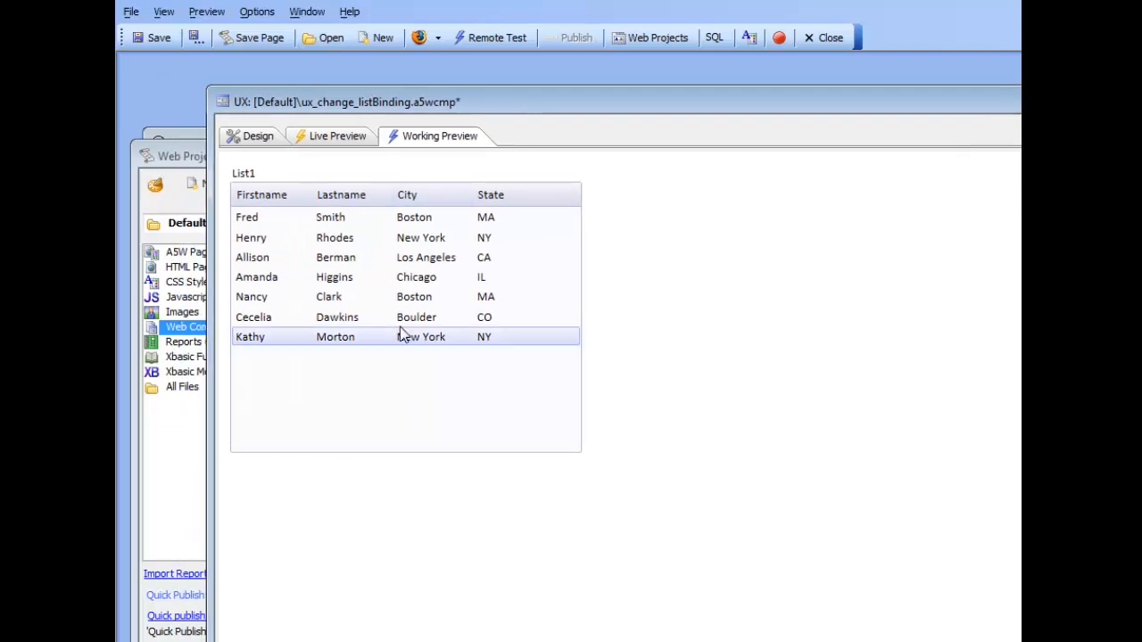
- Add the _pk field as the first column in list1's layout, accept the change and display the list in Working Preview
left_click(242, 139)
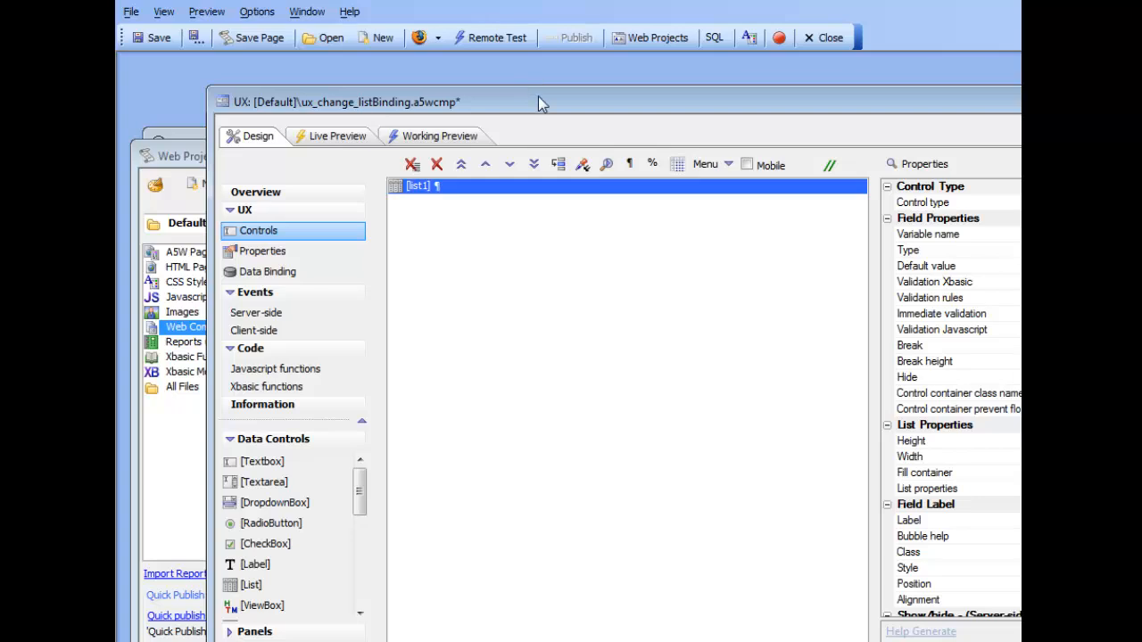
left_click_drag(538, 96, 410, 109)
double_click(779, 498)
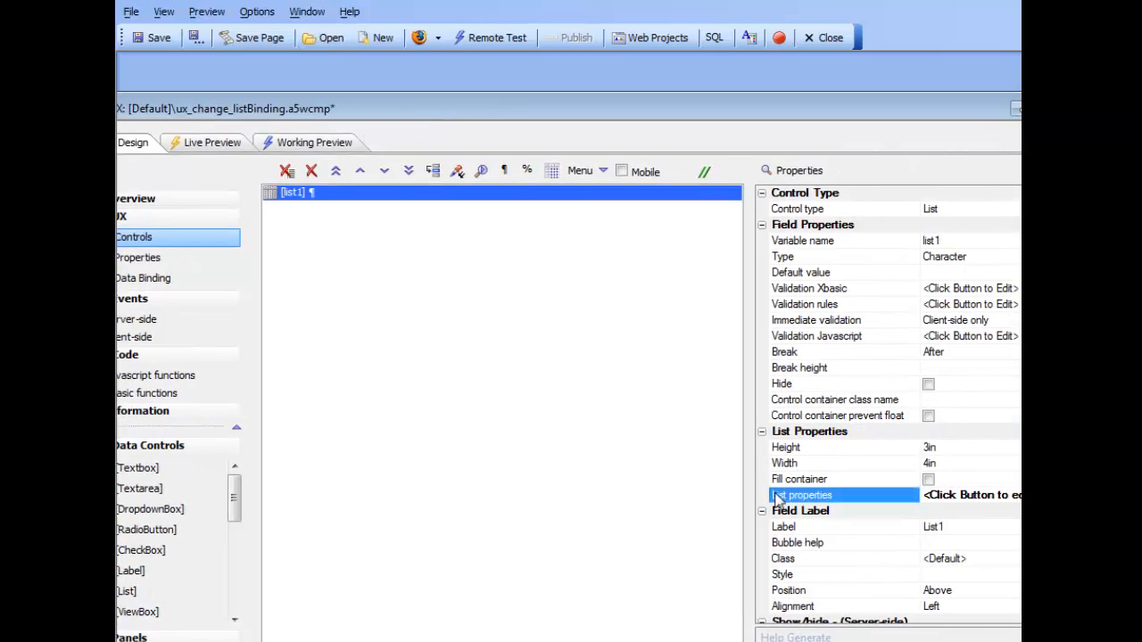
left_click(774, 200)
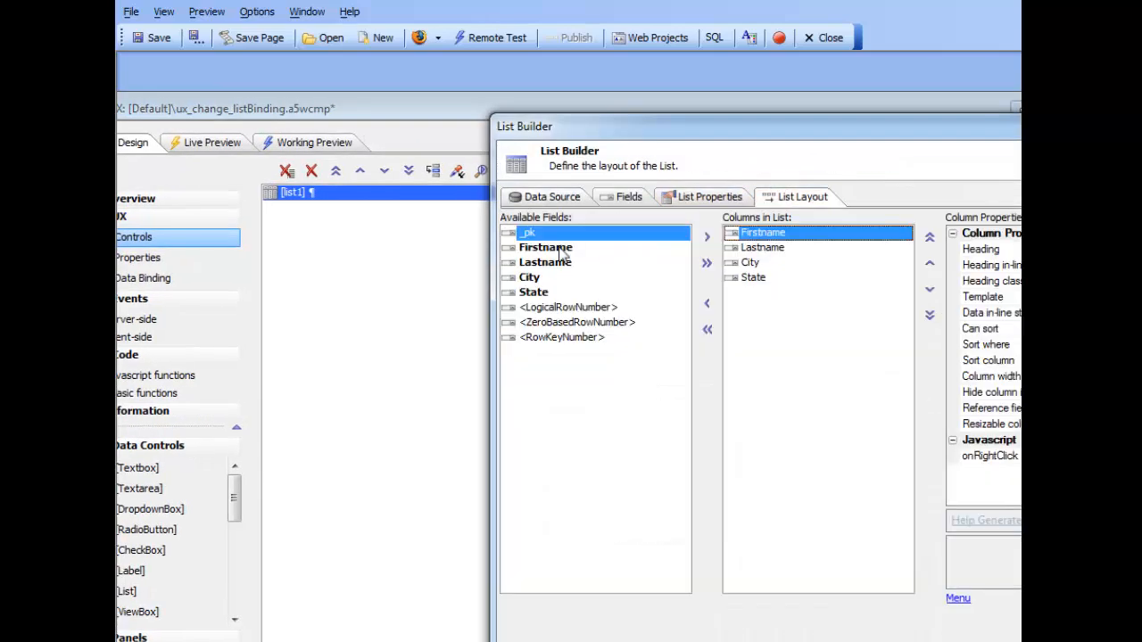
double_click(529, 235)
left_click(928, 263)
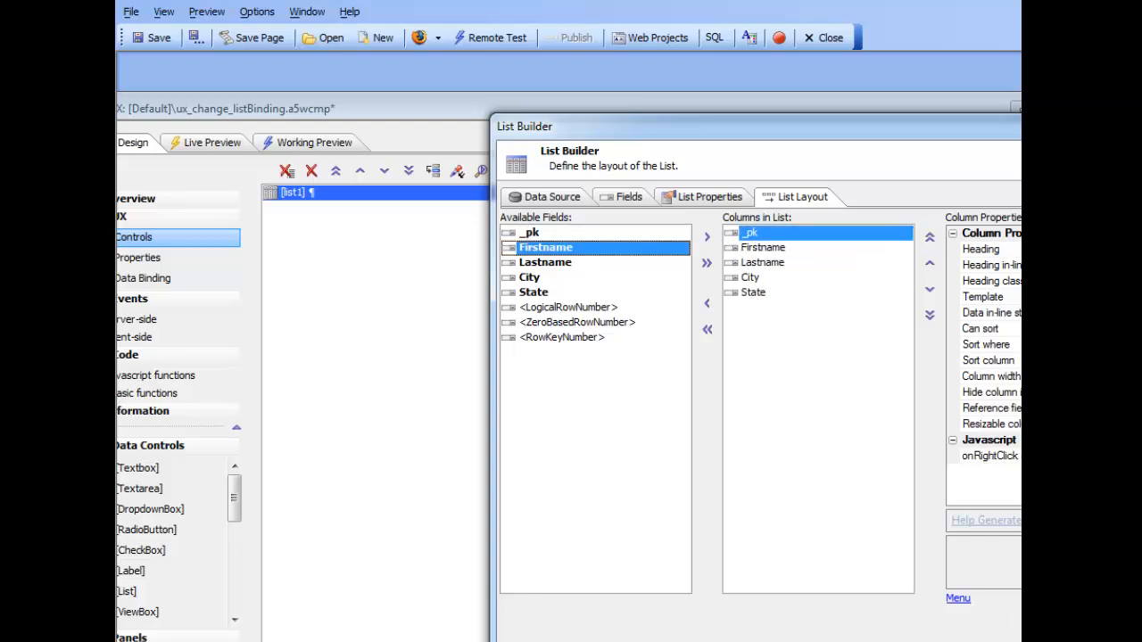
key("Return")
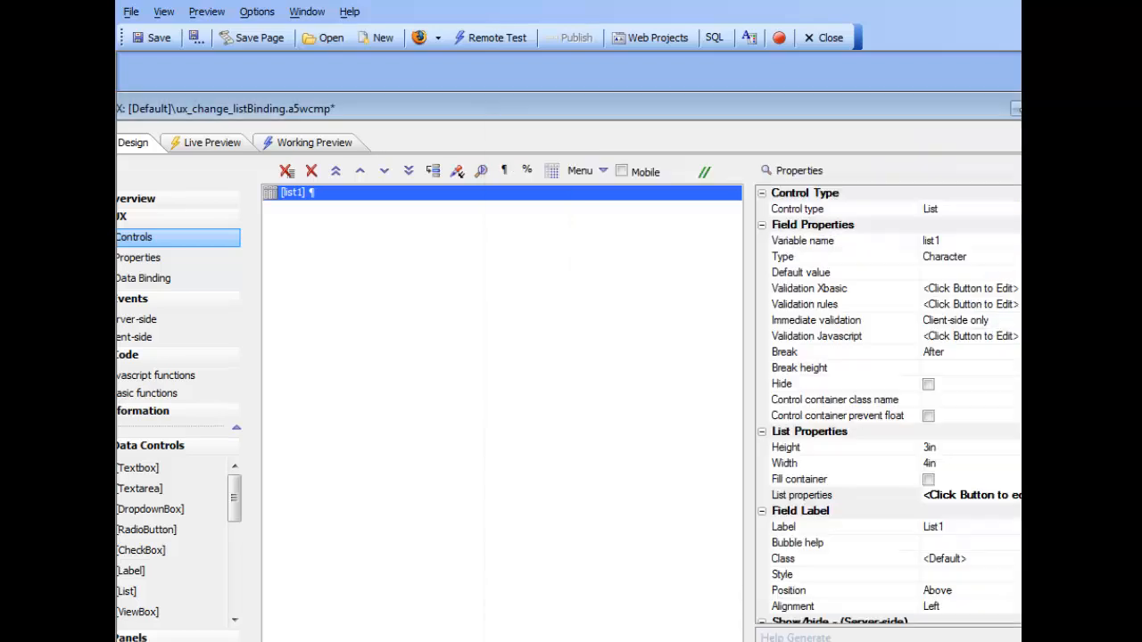
left_click(312, 143)
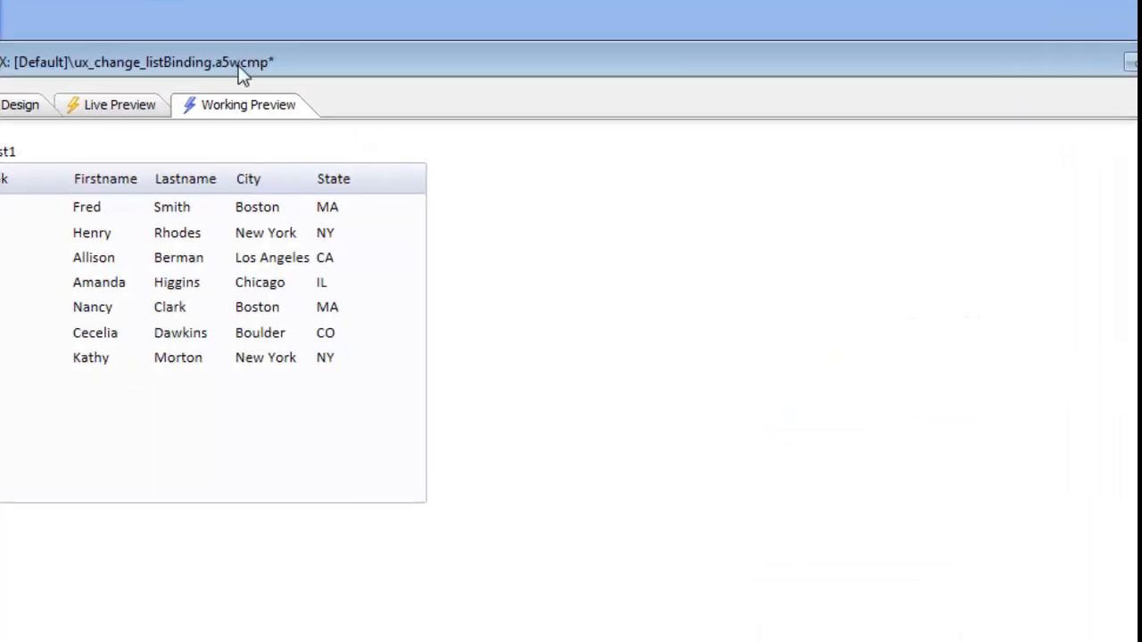